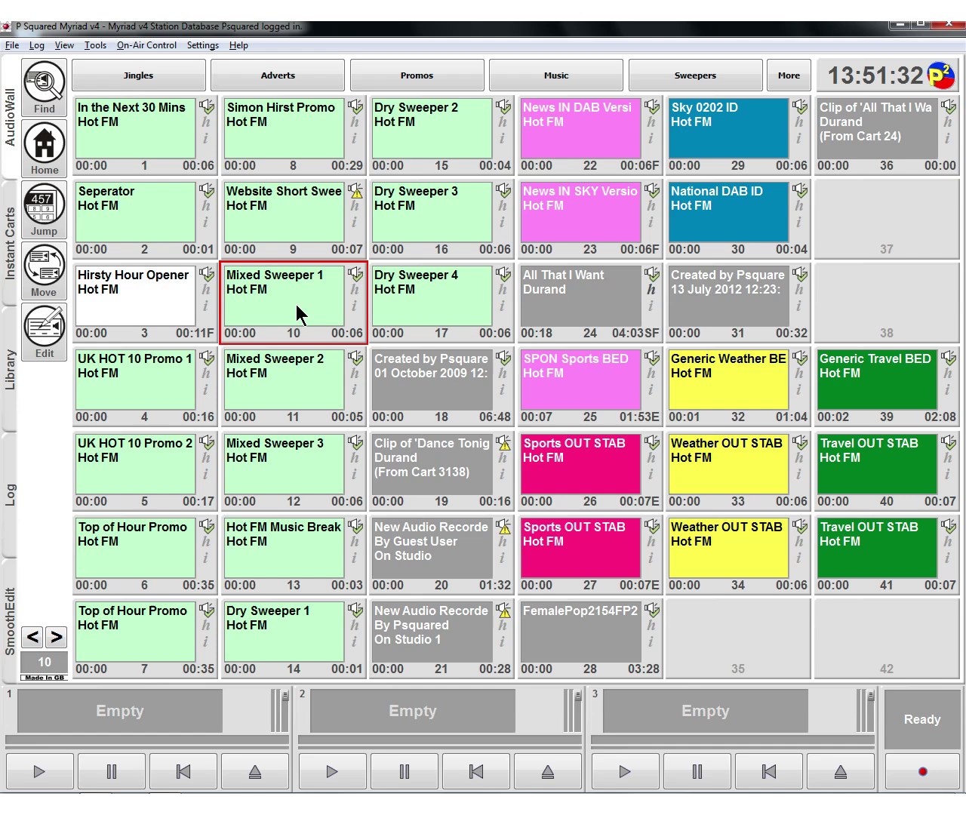
- Load Dry Sweeper 4 into player 1 and the song Wrong (cart 3137) into player 2
click(392, 301)
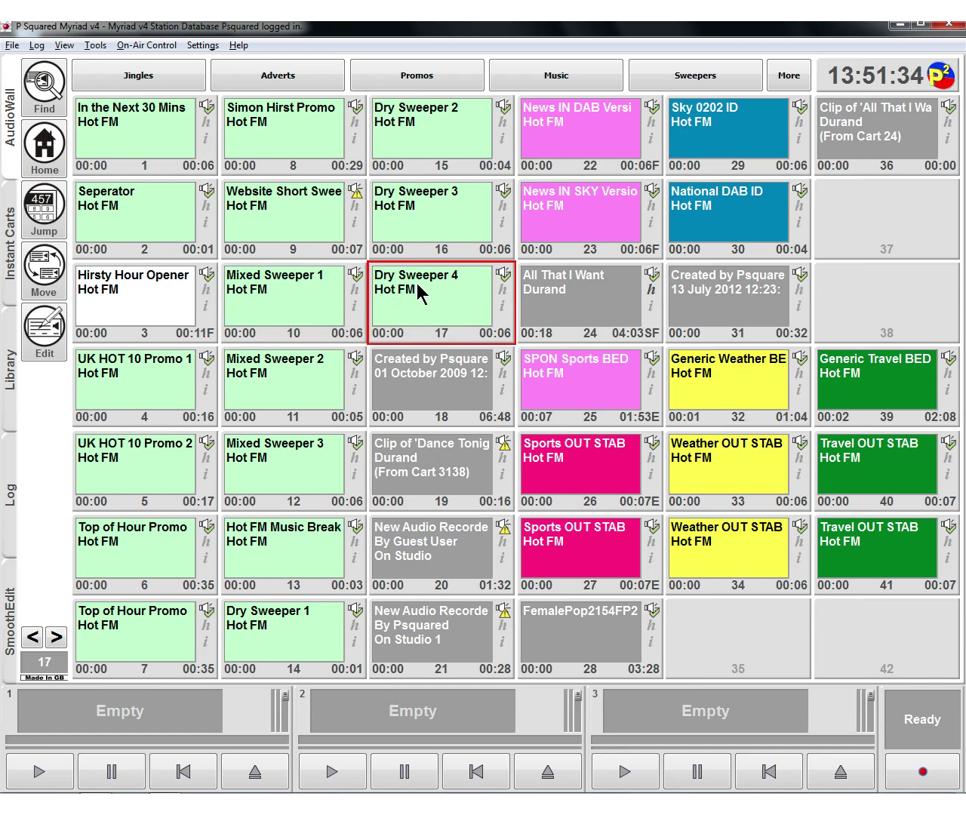
click(130, 715)
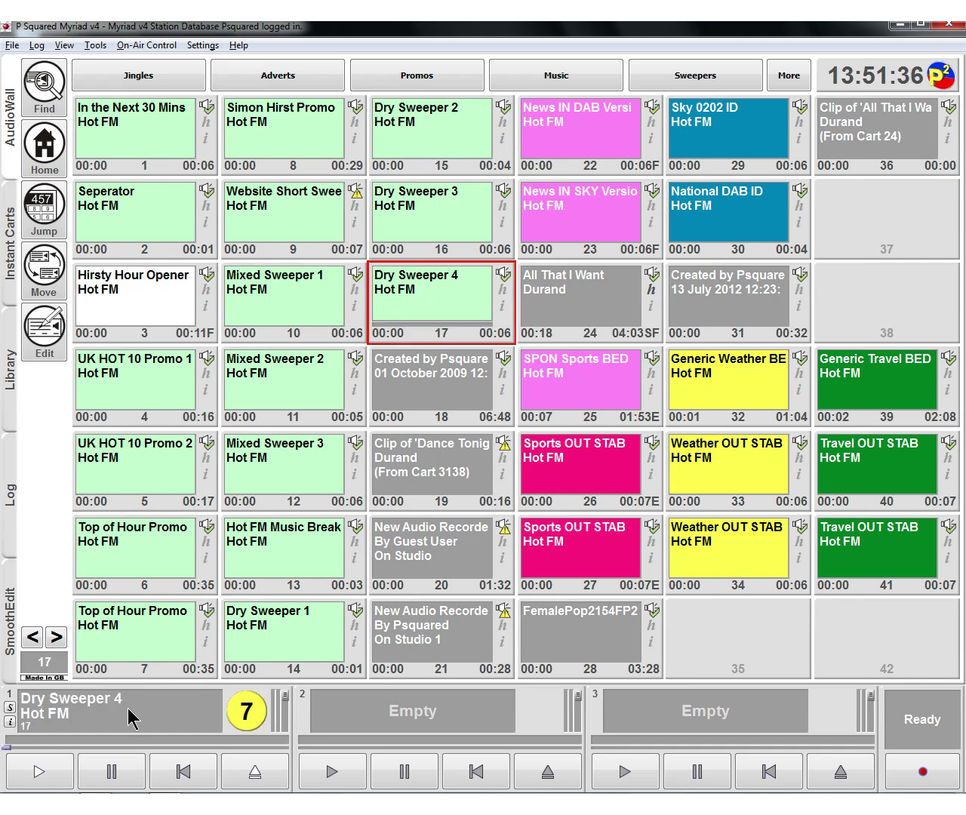
click(657, 85)
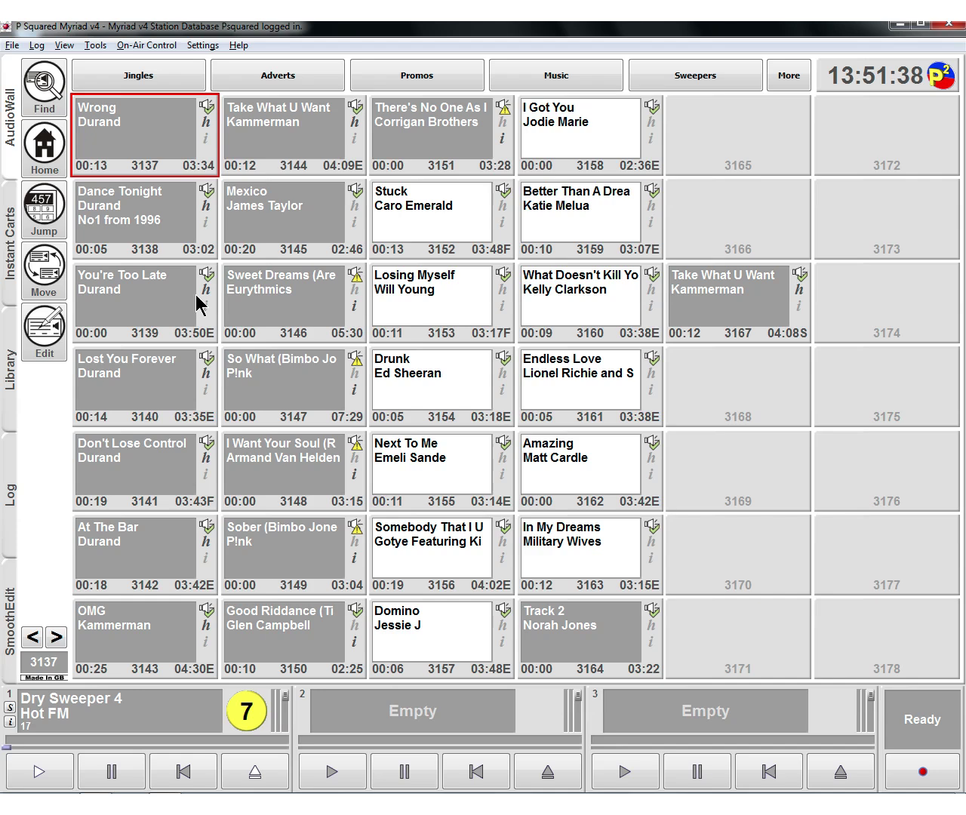
drag(136, 133, 407, 719)
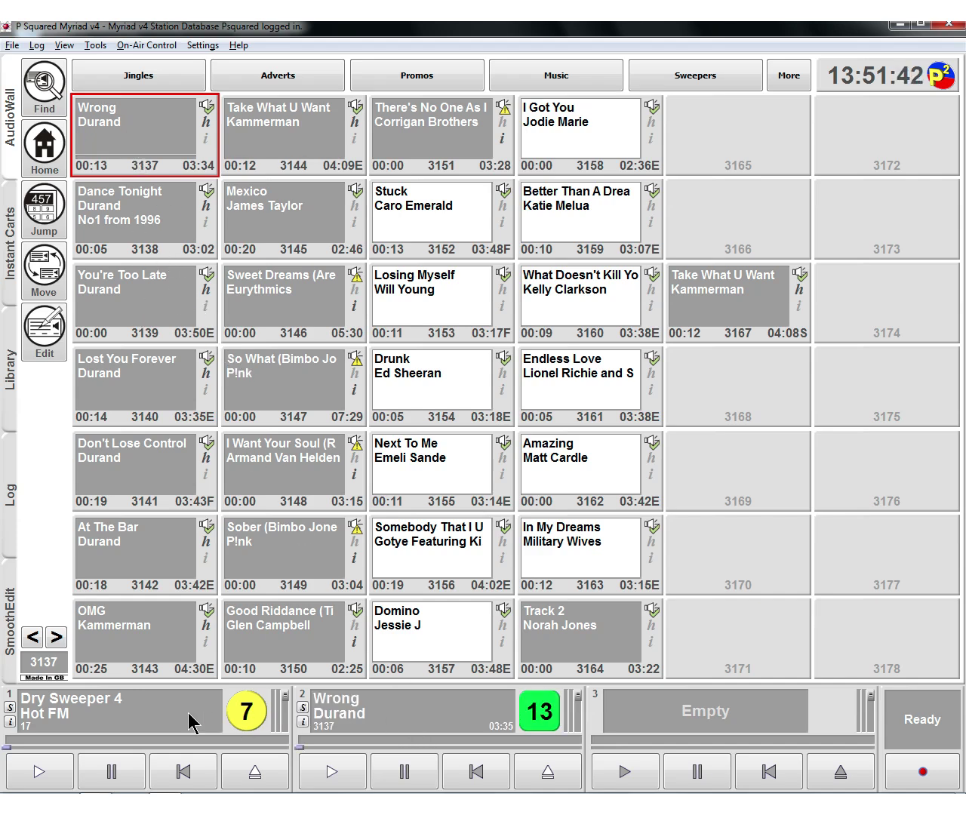
- Enable sweep on player 1, start Wrong in player 2, then play Dry Sweeper 4 over its intro
click(10, 707)
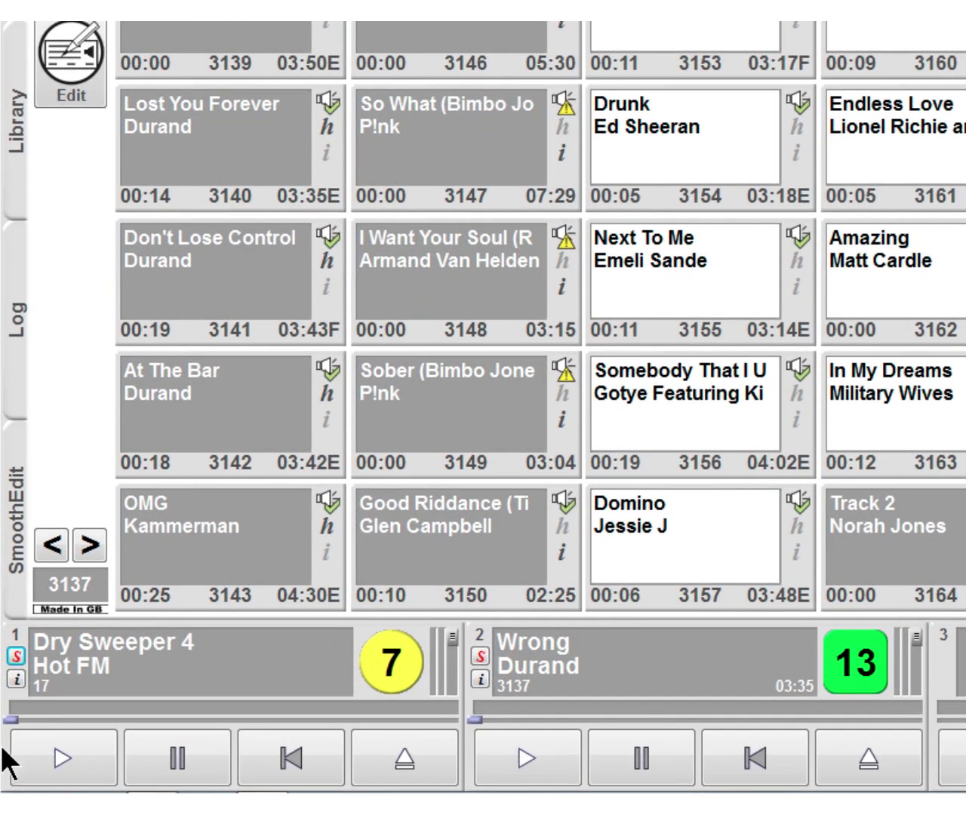
click(41, 771)
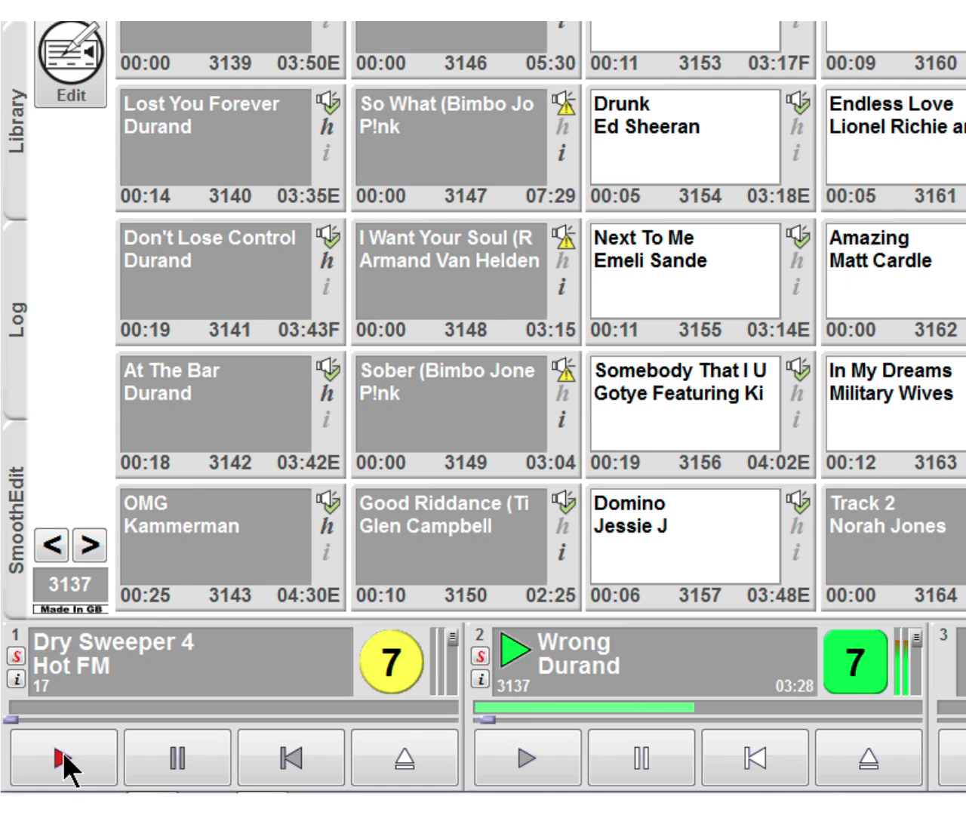
click(63, 752)
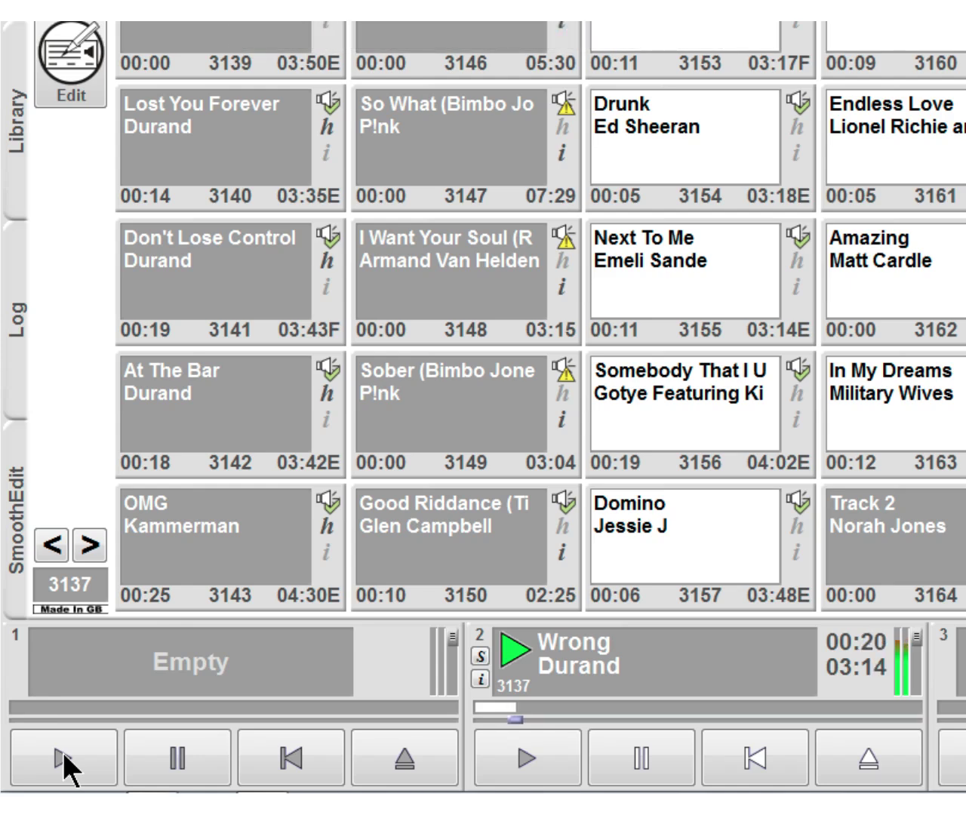
- Rewind Wrong in player 2 and load Dry Sweeper 3 into player 1
click(754, 757)
key(Home)
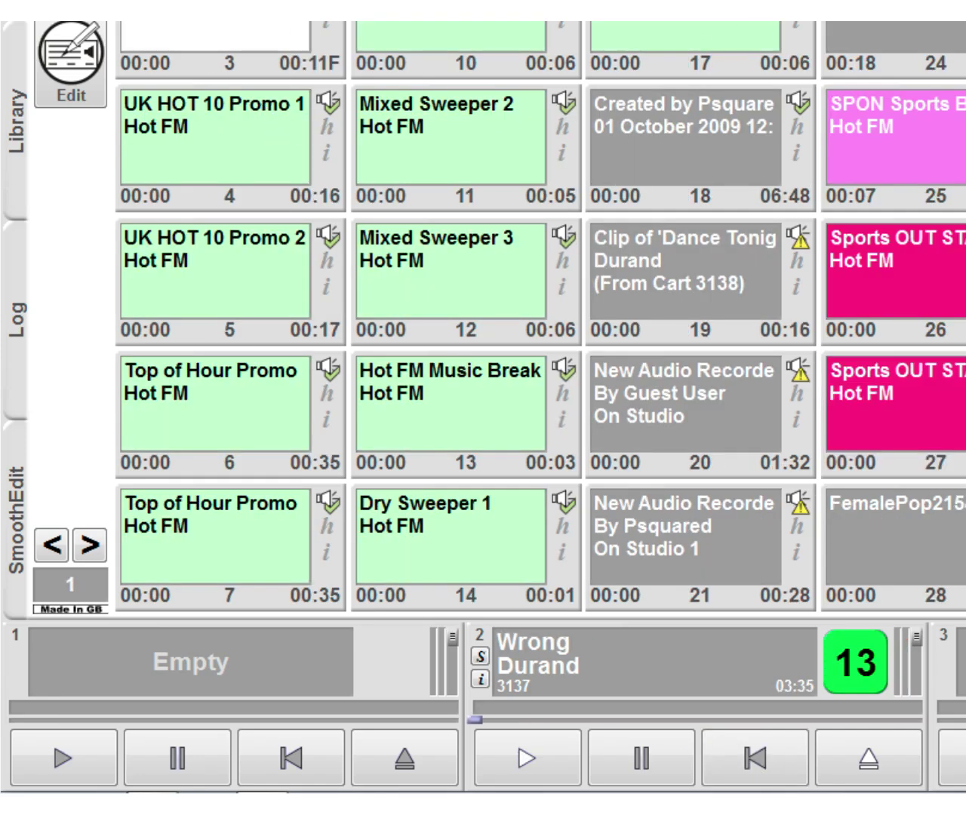
drag(364, 397, 210, 669)
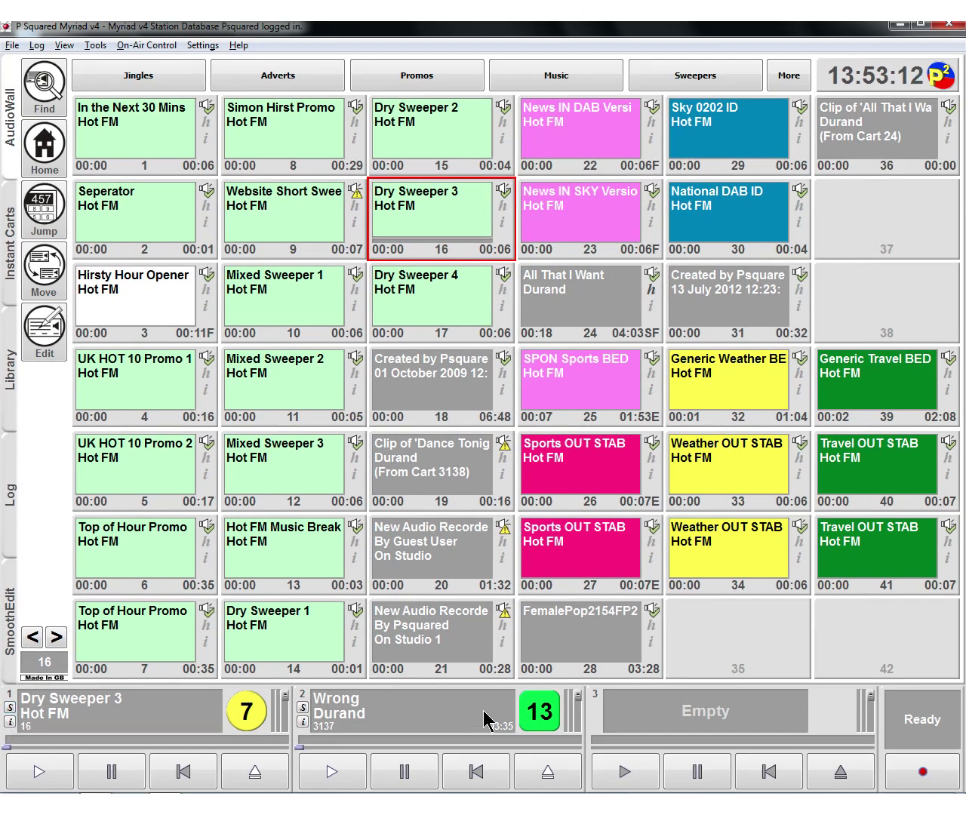
- Load Somewhere Else (cart 3017) from the Music page into player 3, and bring up player 1's sweep target menu
click(558, 78)
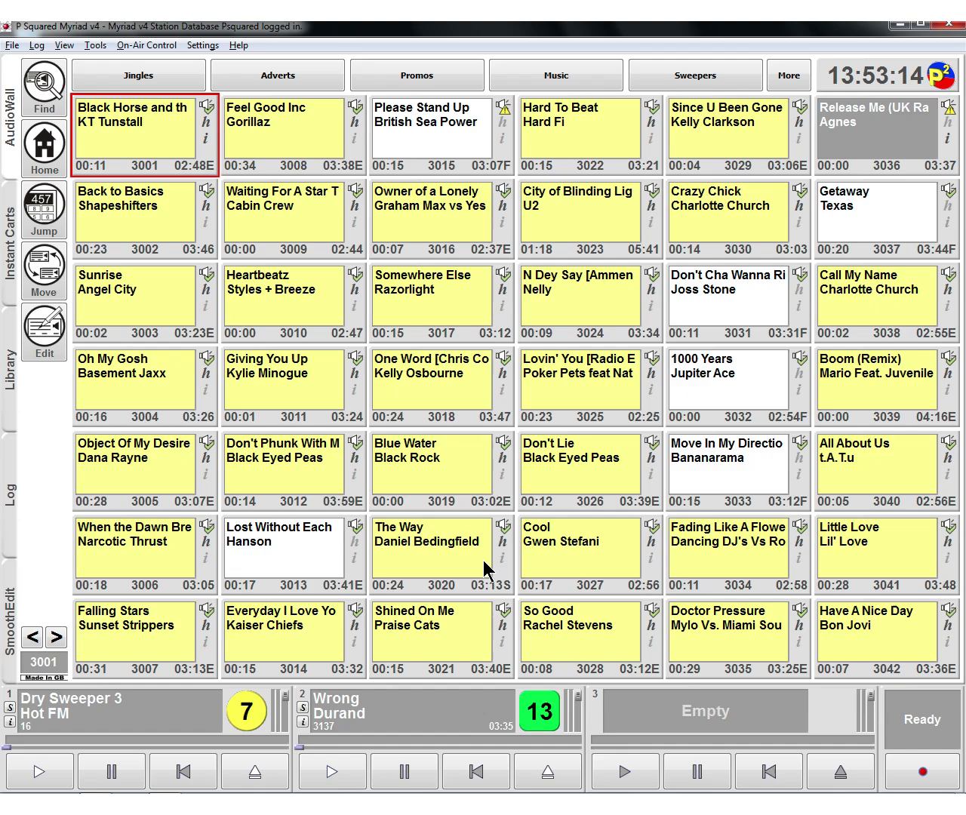
drag(420, 306, 687, 726)
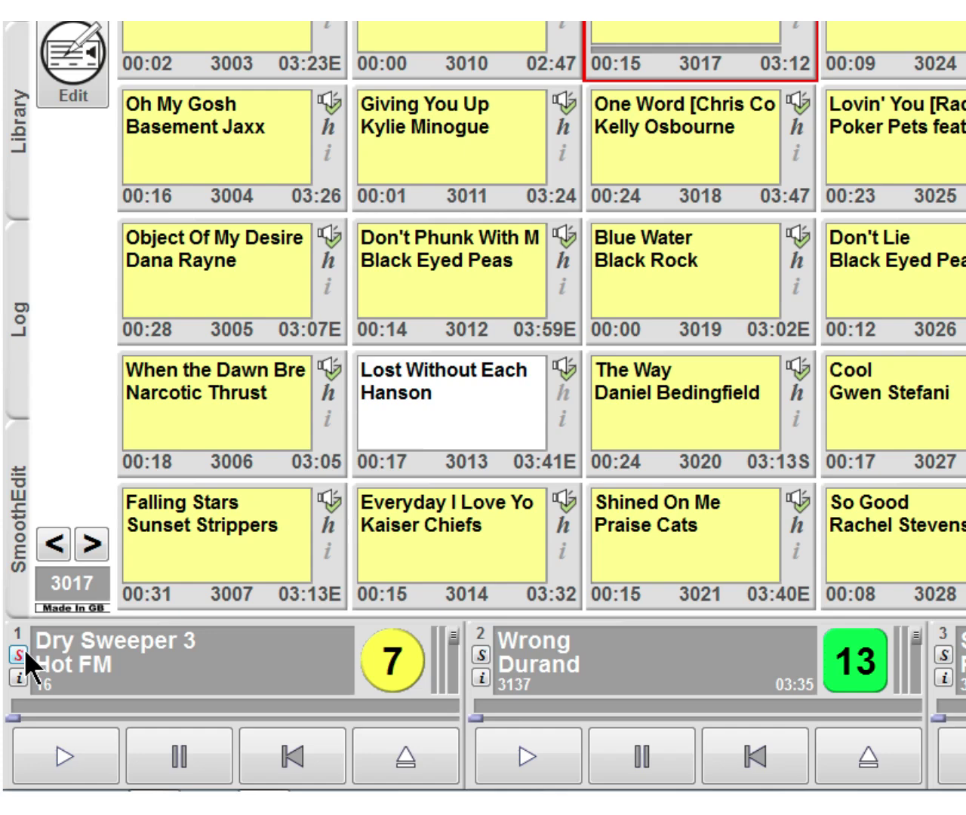
click(11, 707)
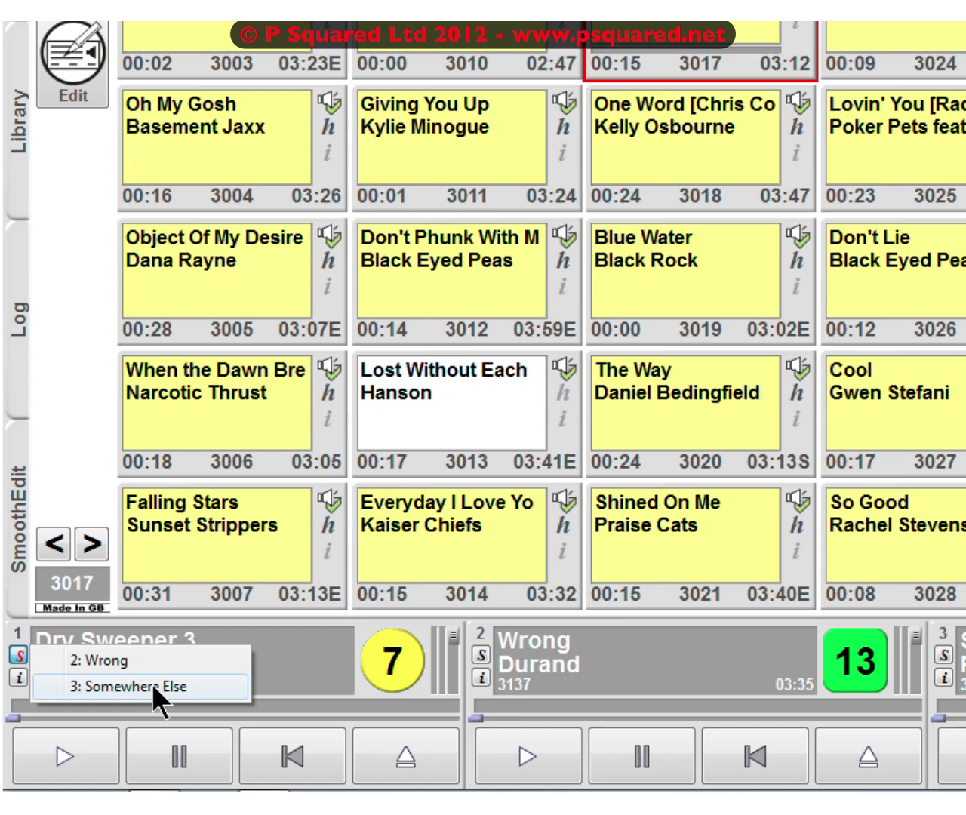
- Sweep Dry Sweeper 3 into Wrong's intro with F1, then rewind and eject Wrong from player 2
click(135, 661)
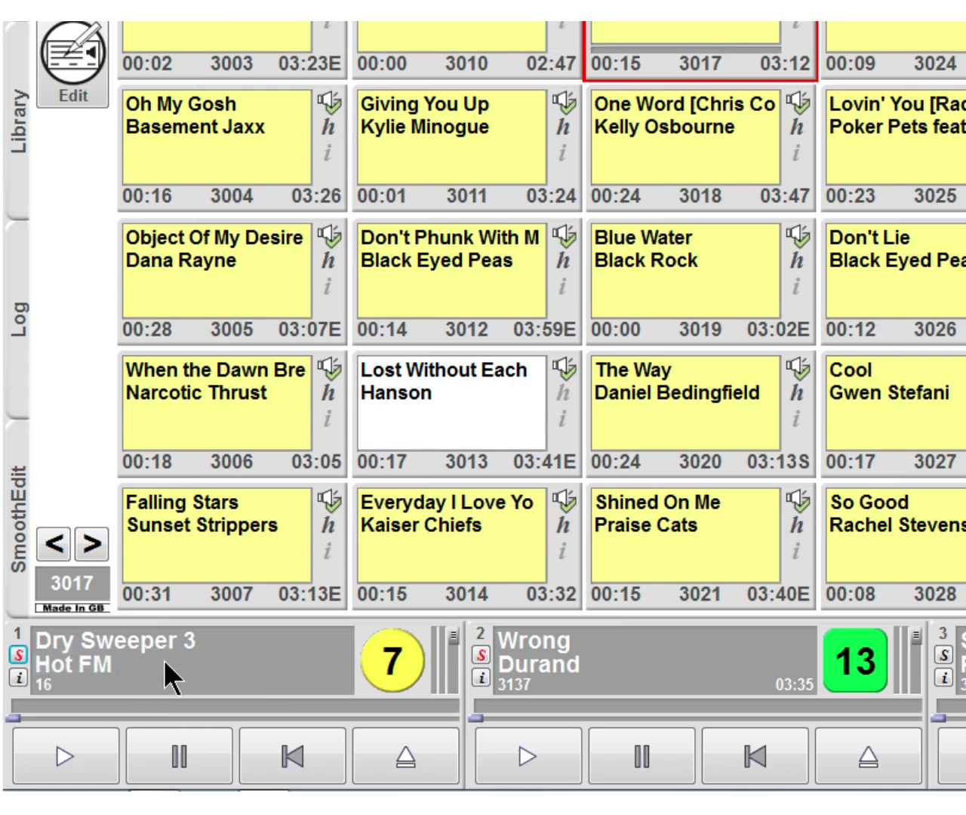
click(552, 738)
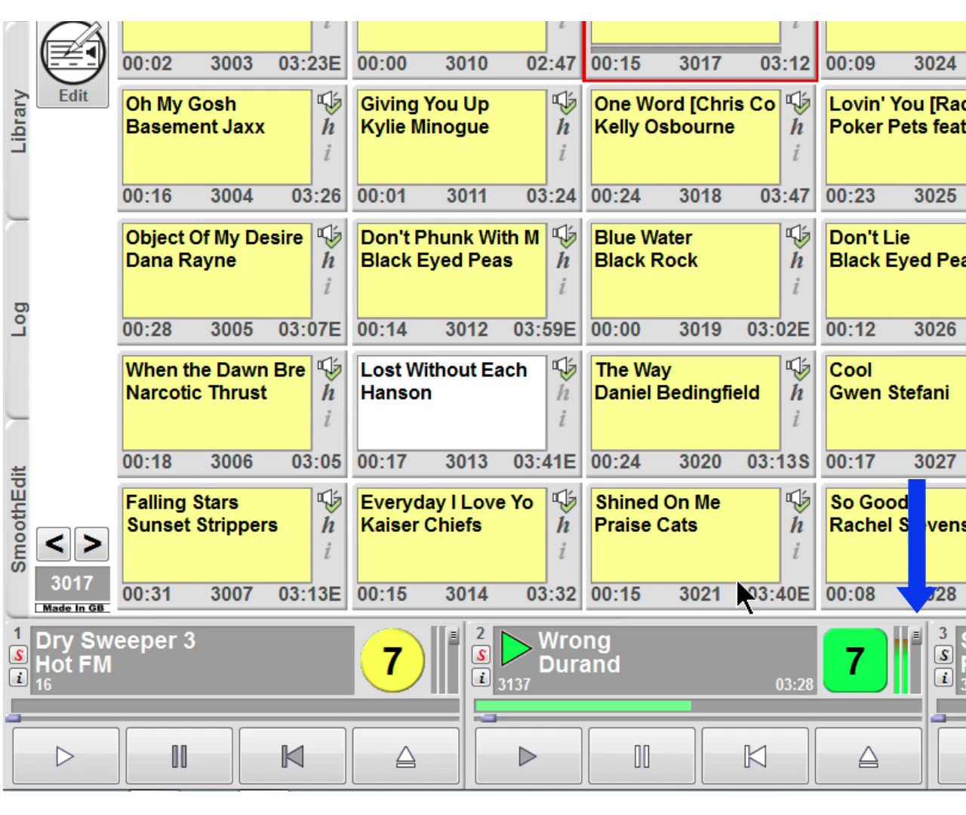
key(F1)
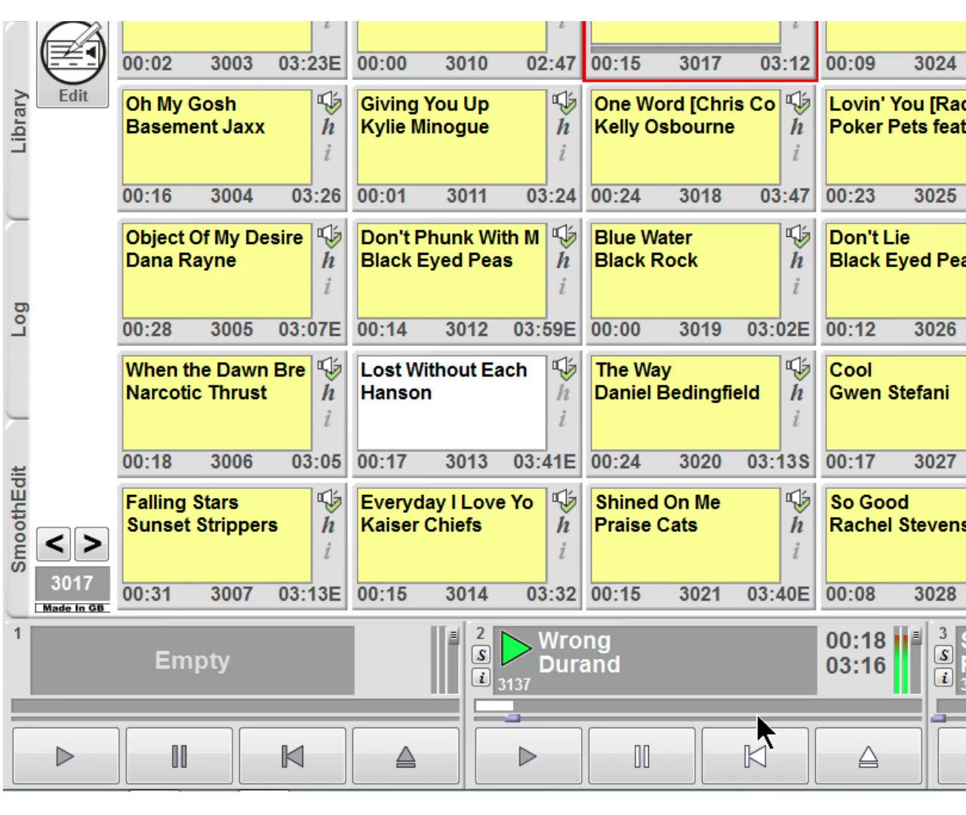
click(771, 741)
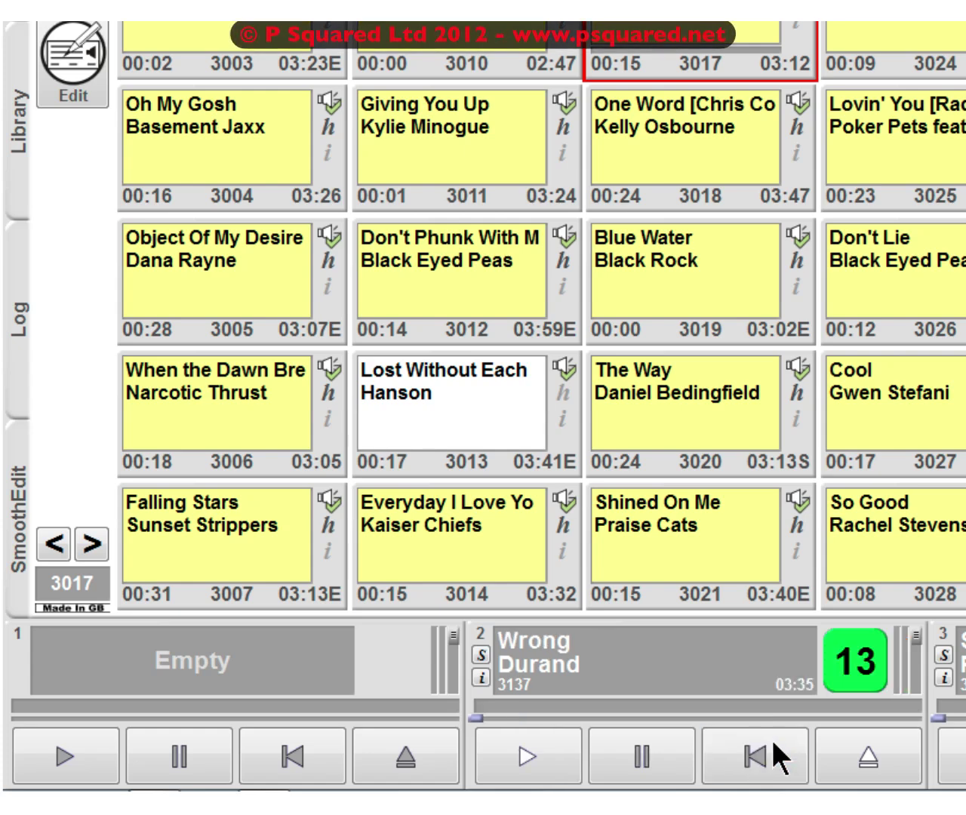
click(856, 738)
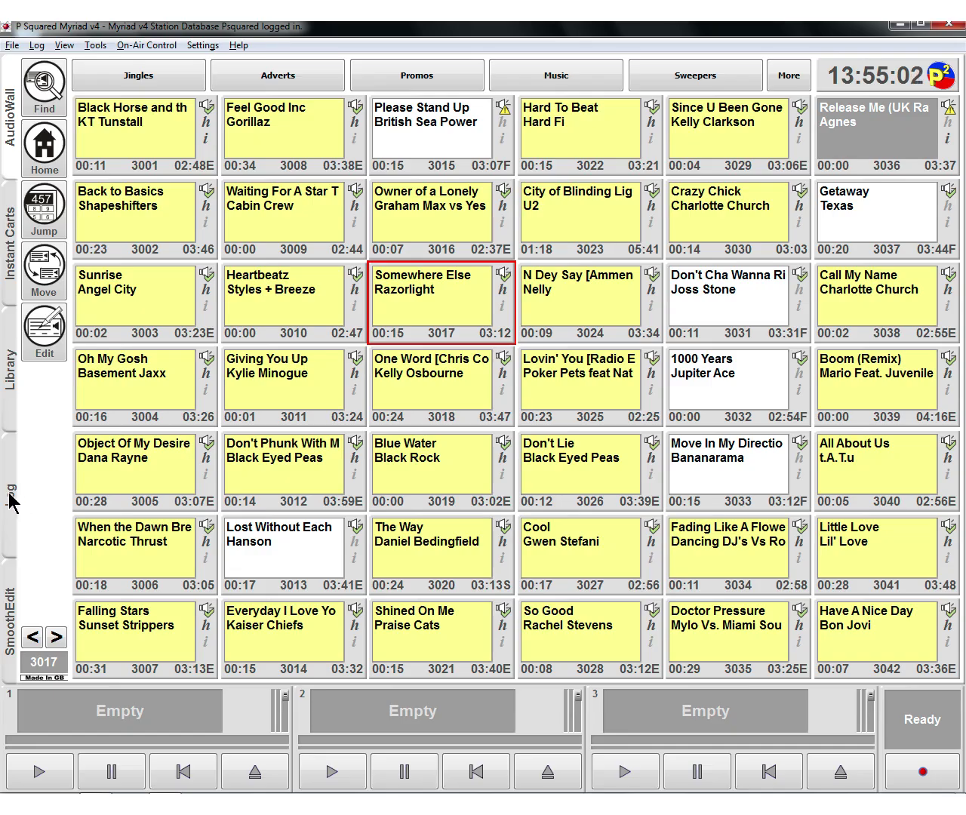
- Insert Dry Sweeper 4 (cart 17) into the log just before Sunrise
click(11, 498)
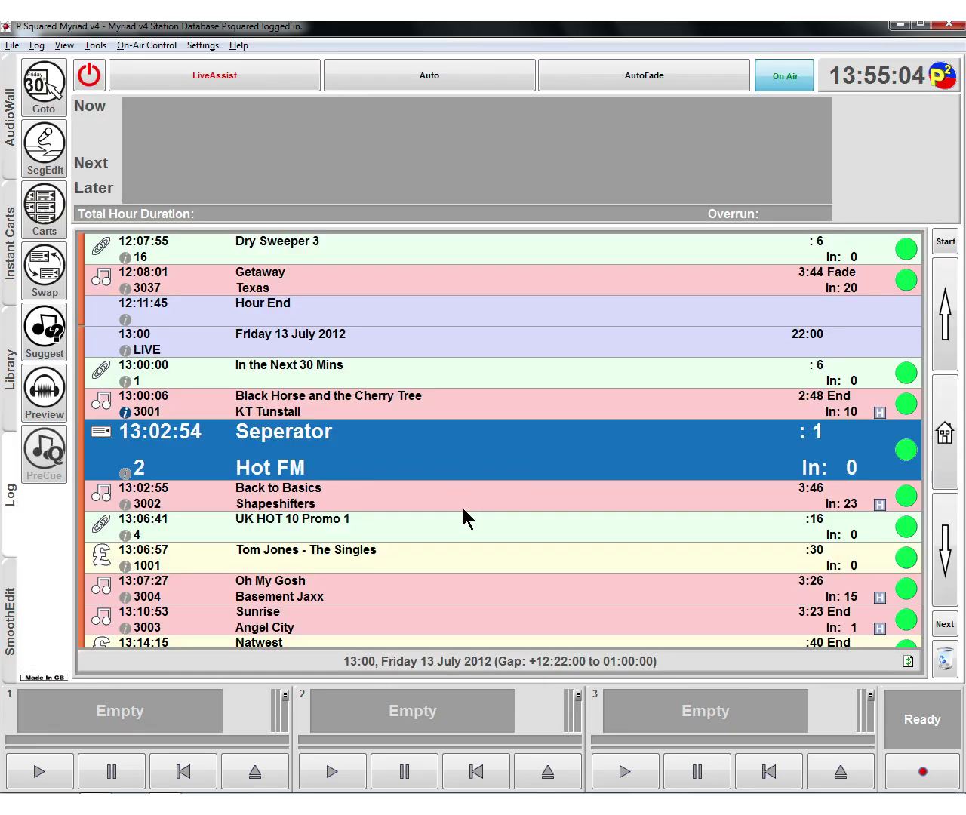
key(Up)
click(436, 504)
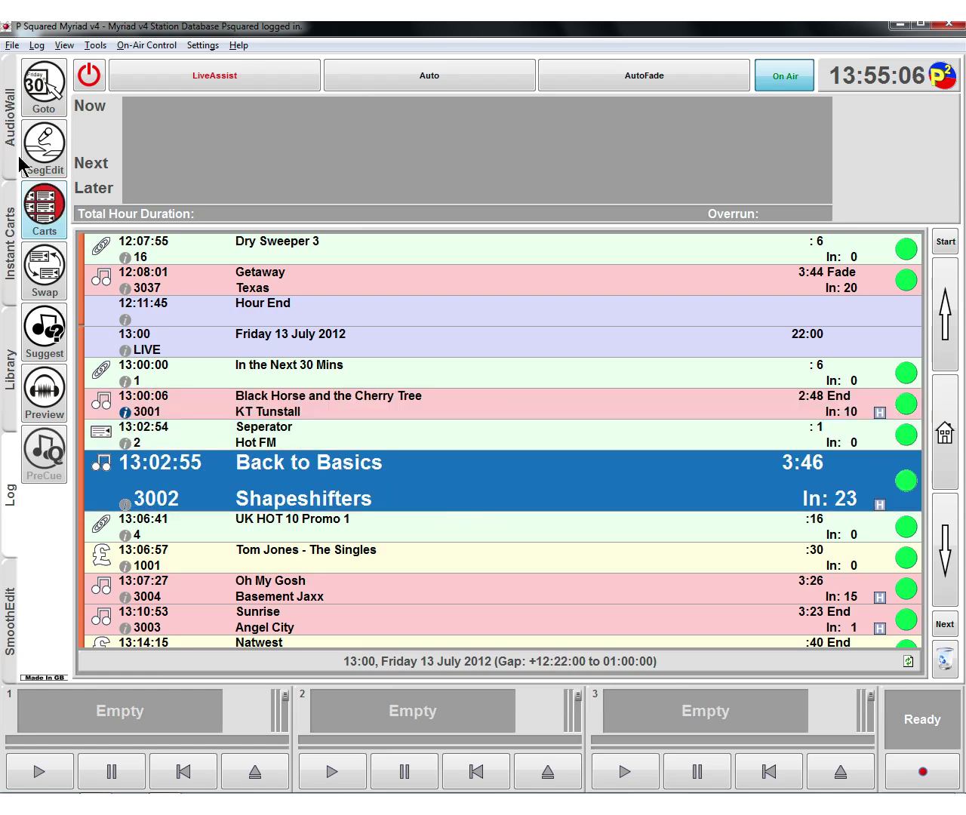
click(11, 119)
click(45, 150)
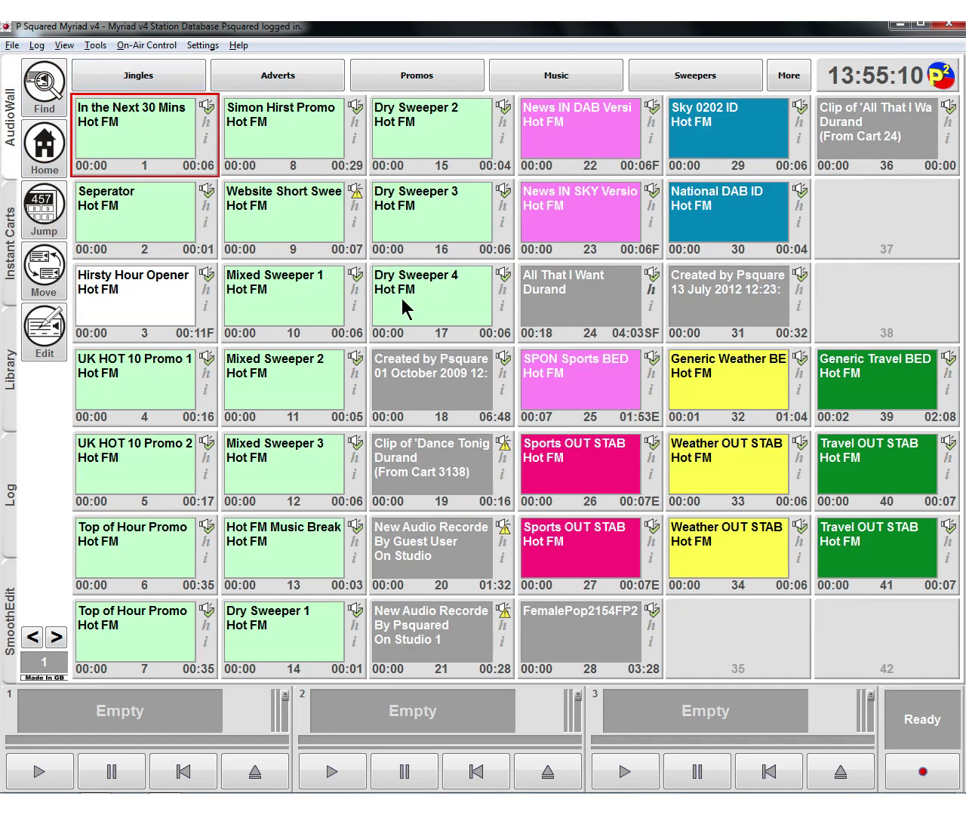
drag(400, 302, 108, 473)
drag(19, 551, 291, 623)
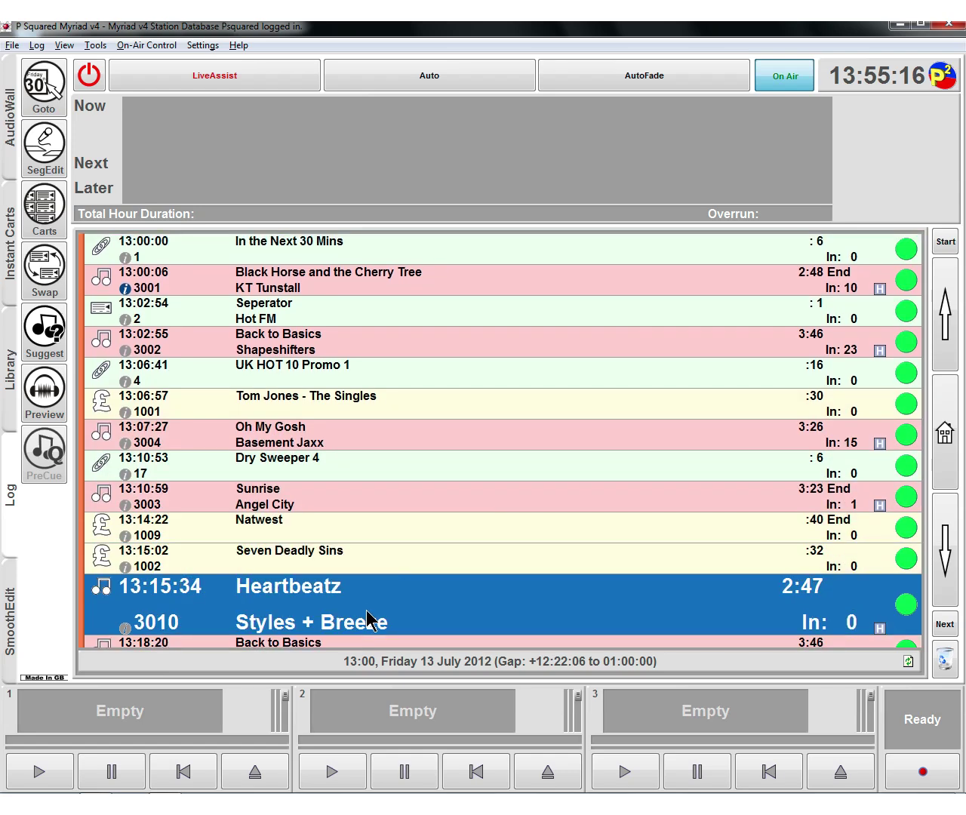
- Set Dry Sweeper 4's log ending to Sweep into the Intro
right_click(393, 476)
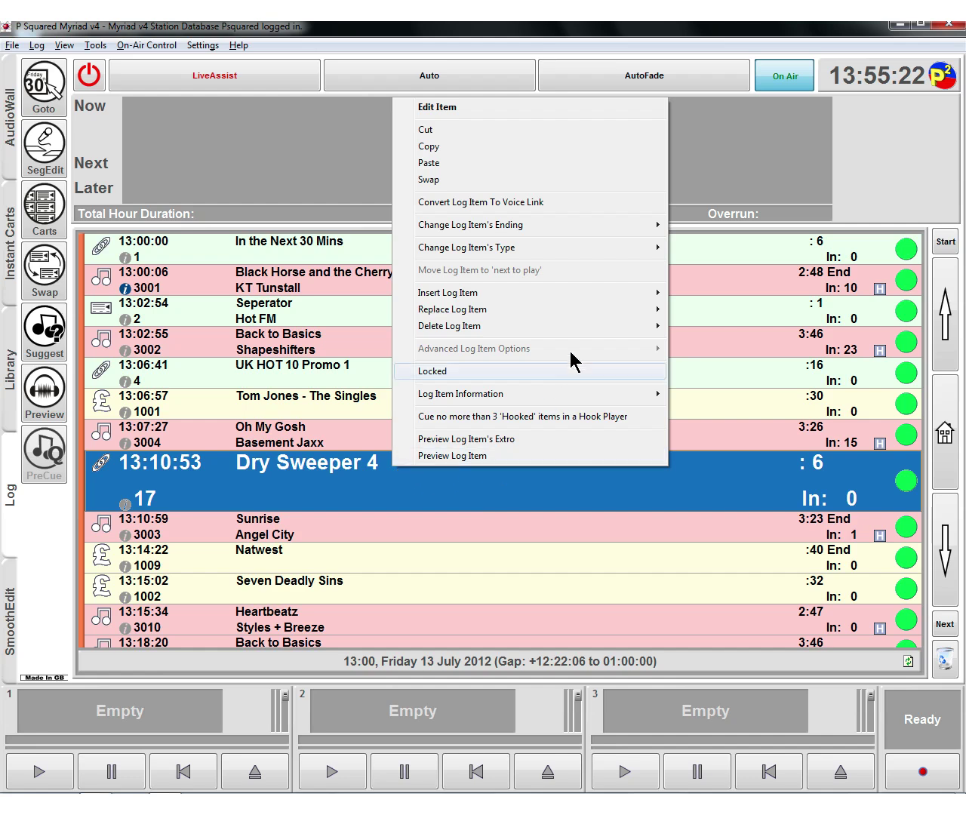
mouse_move(595, 236)
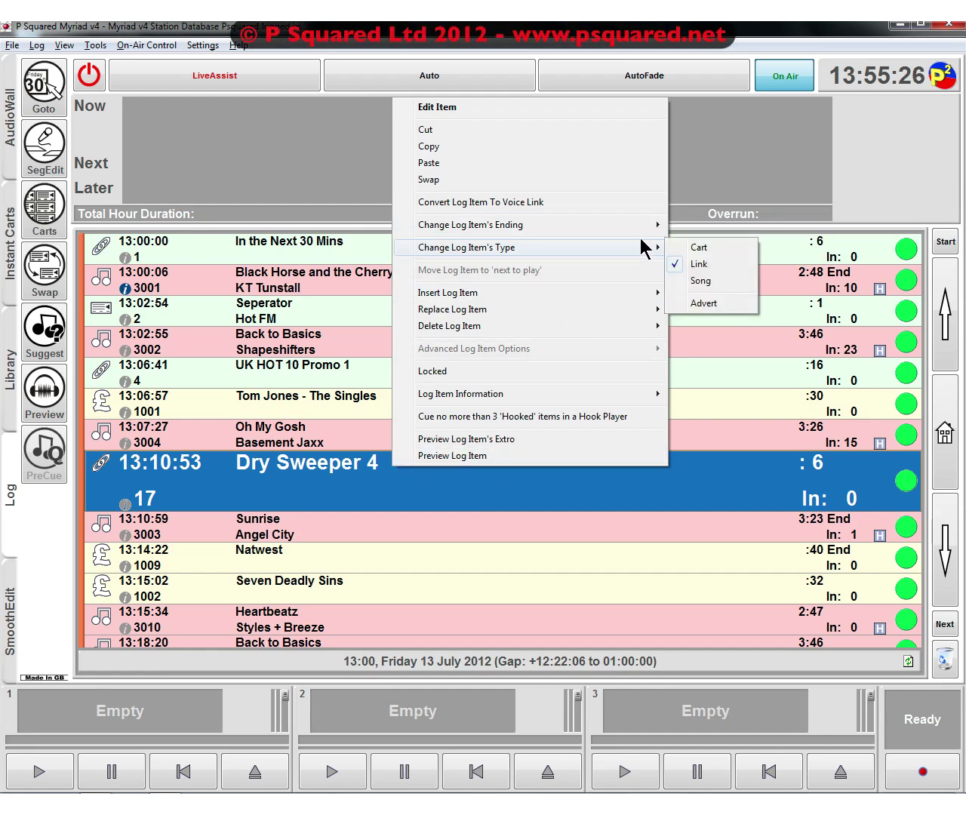
mouse_move(639, 226)
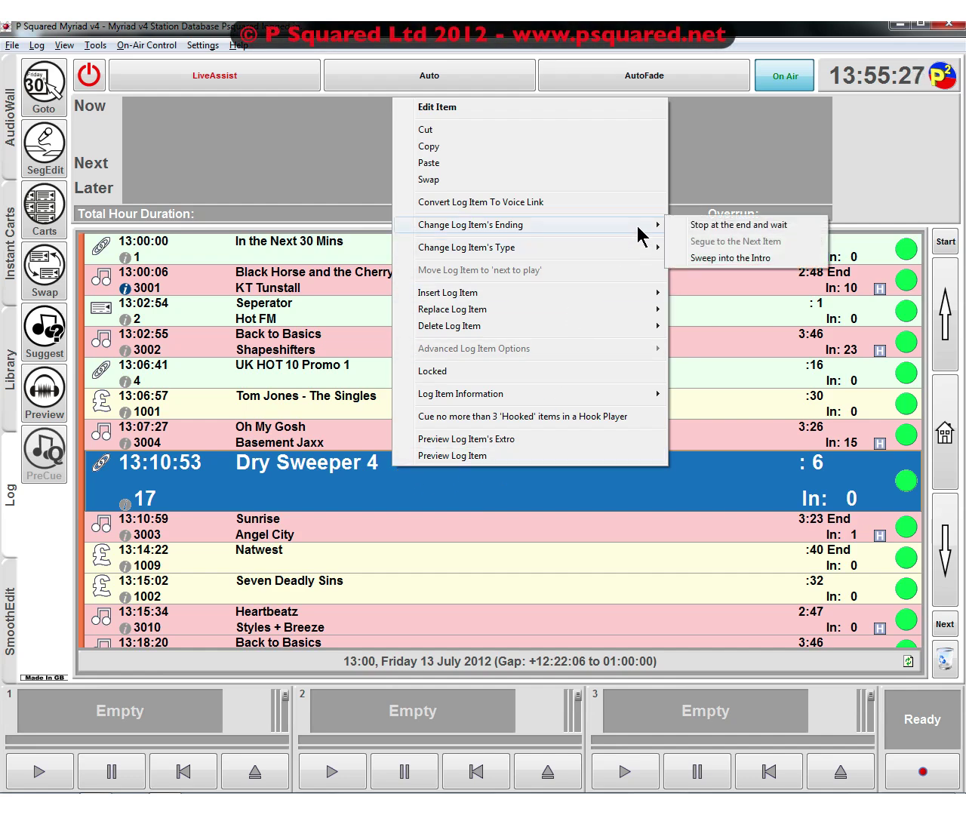
click(710, 258)
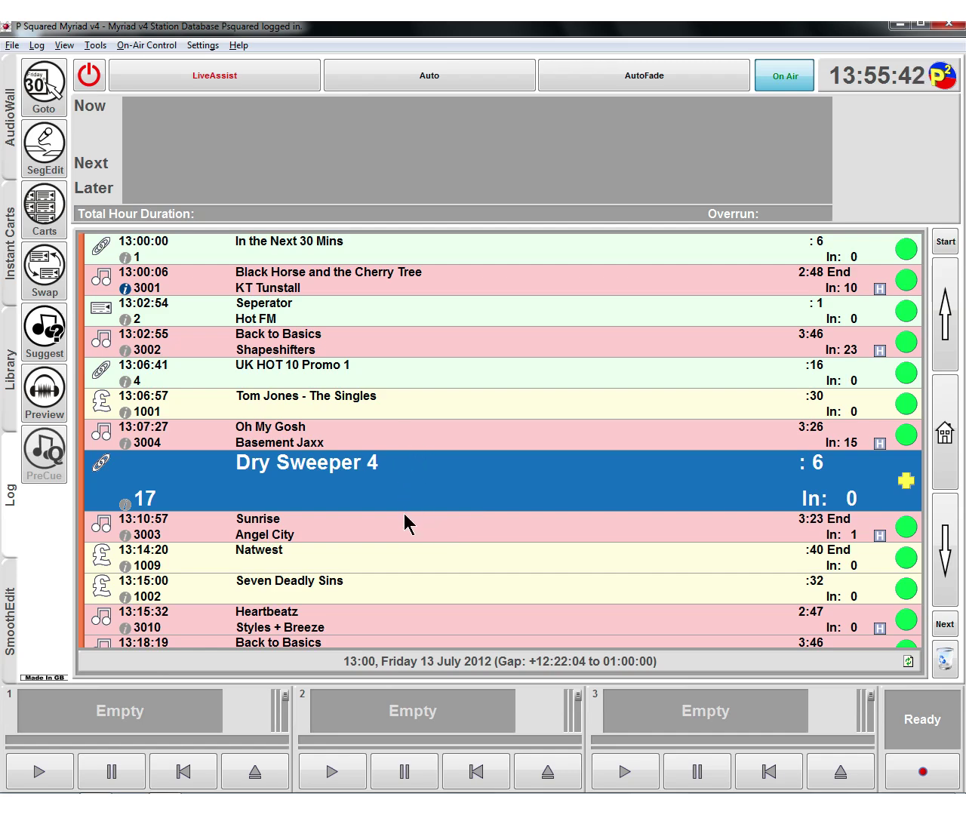
- Insert Lost You Forever from the 3137+ carts before Sunrise in the log, then select Oh My Gosh
click(344, 520)
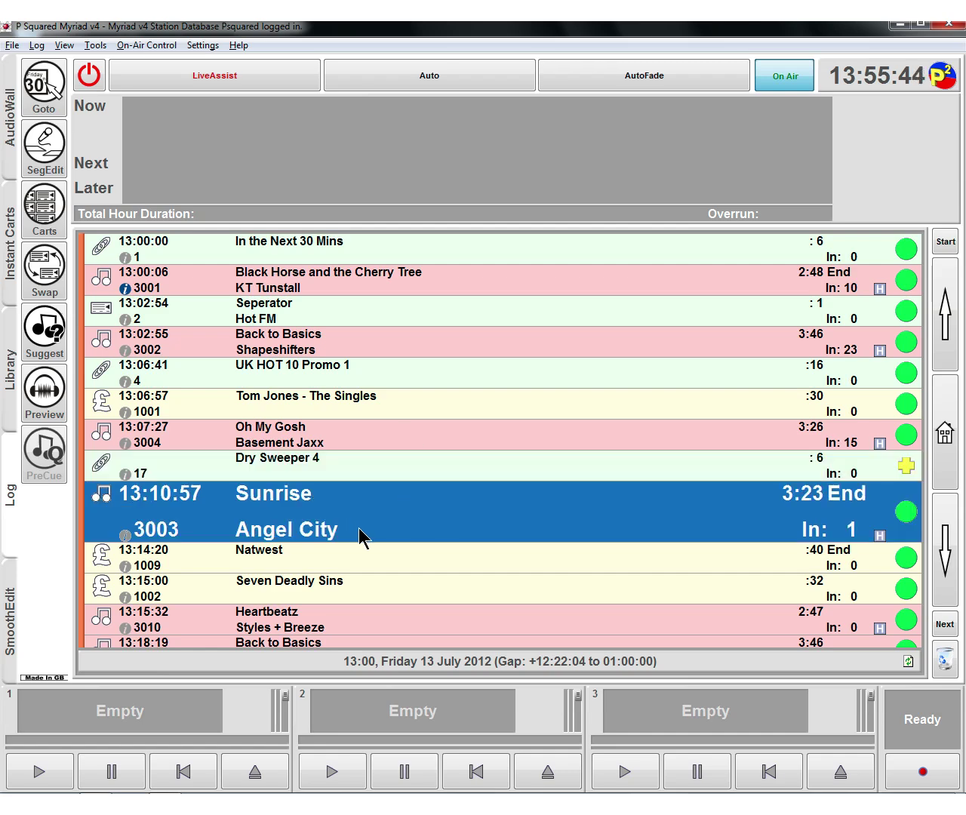
click(363, 536)
scroll(359, 536, down, 4)
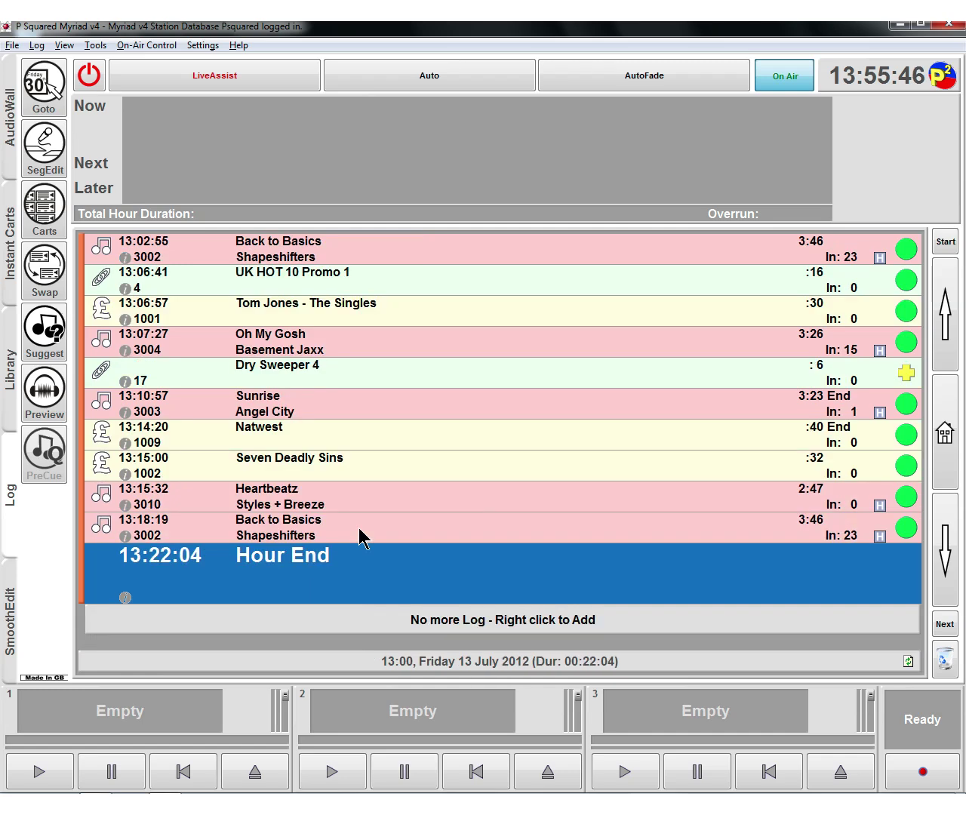
scroll(358, 537, up, 5)
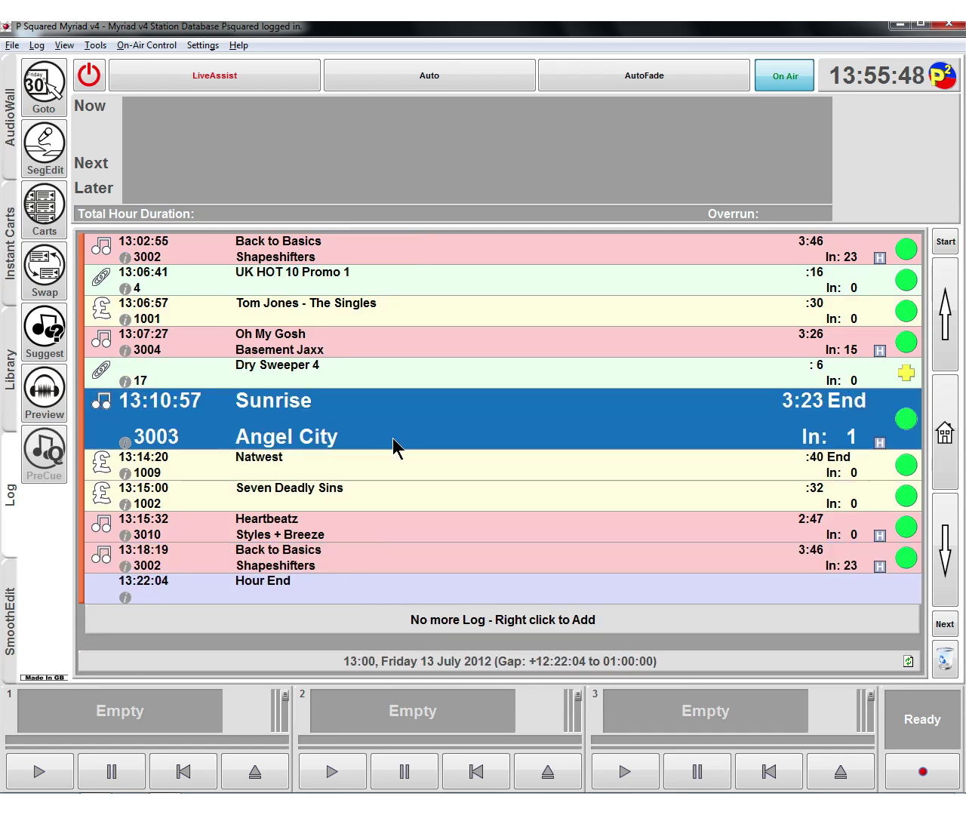
click(11, 165)
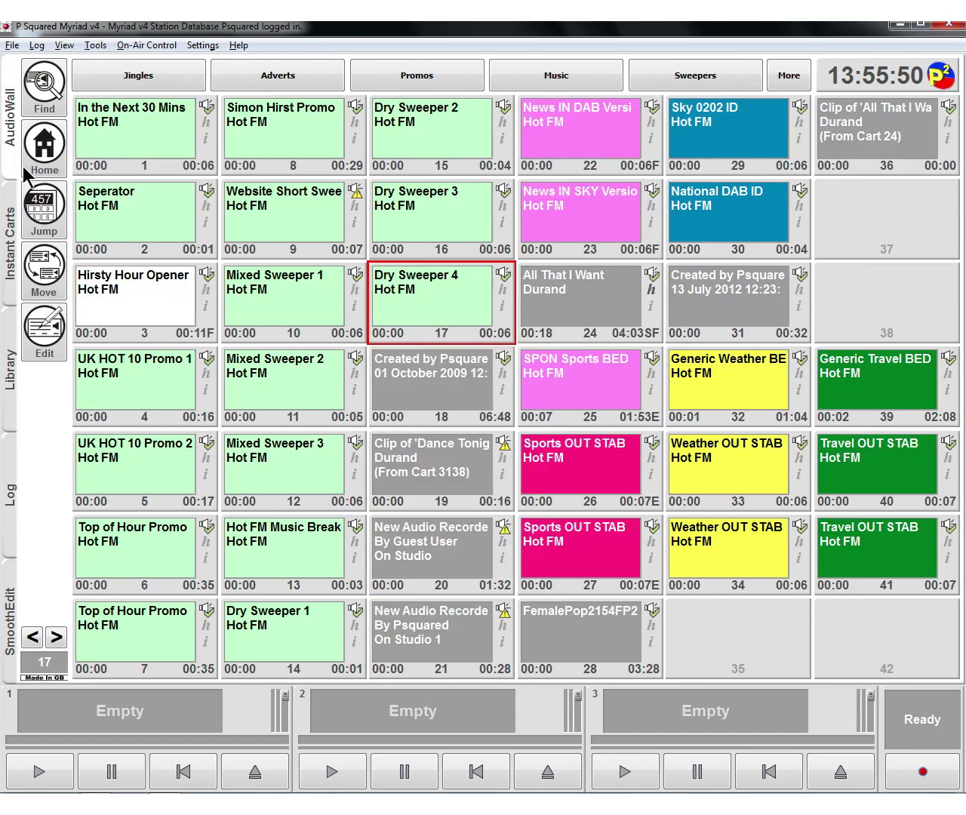
click(702, 75)
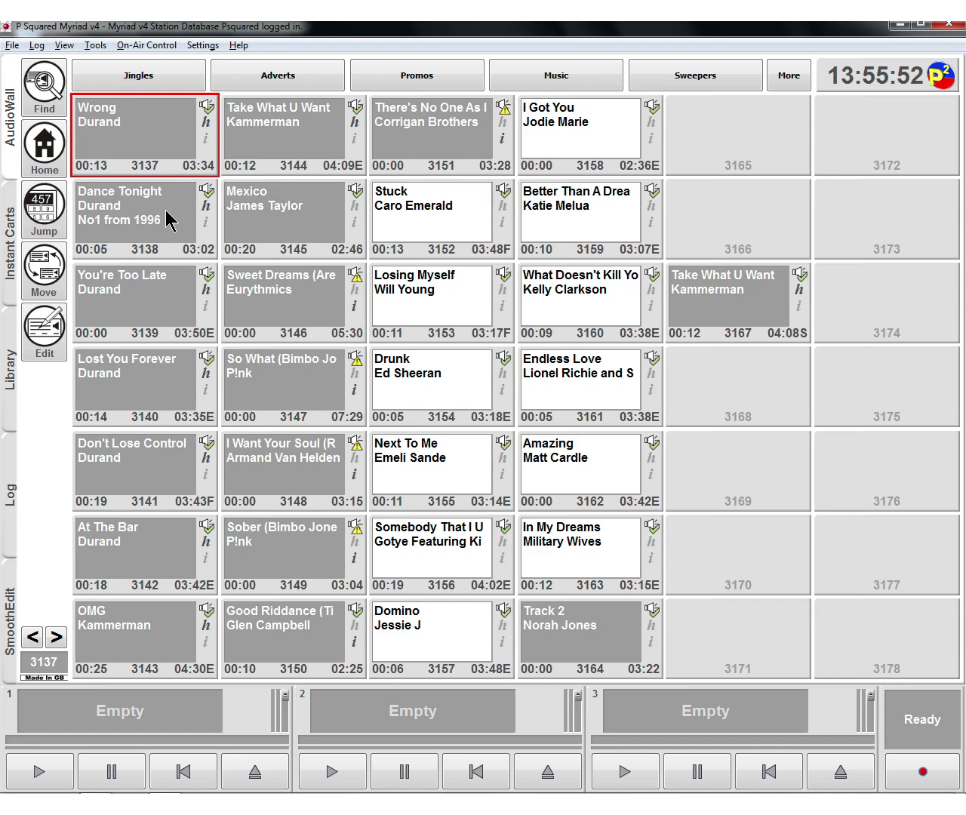
mouse_move(142, 401)
mouse_down()
mouse_move(26, 553)
mouse_move(30, 540)
mouse_move(302, 435)
mouse_move(357, 386)
mouse_move(357, 403)
mouse_up()
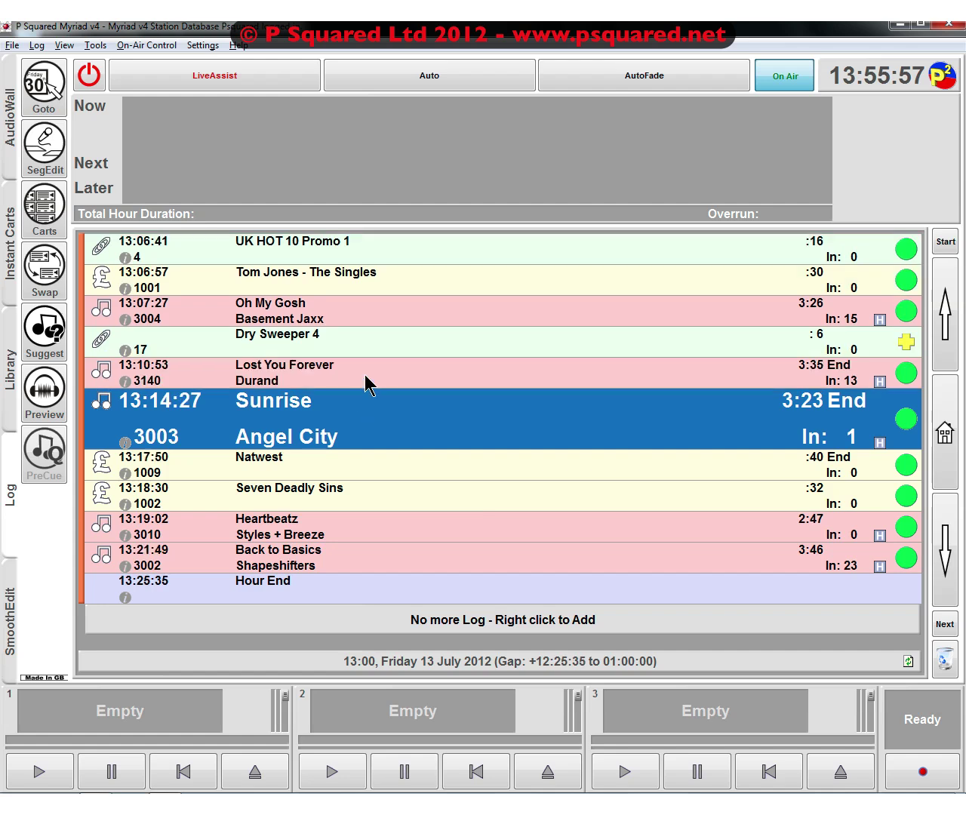
click(430, 333)
click(415, 309)
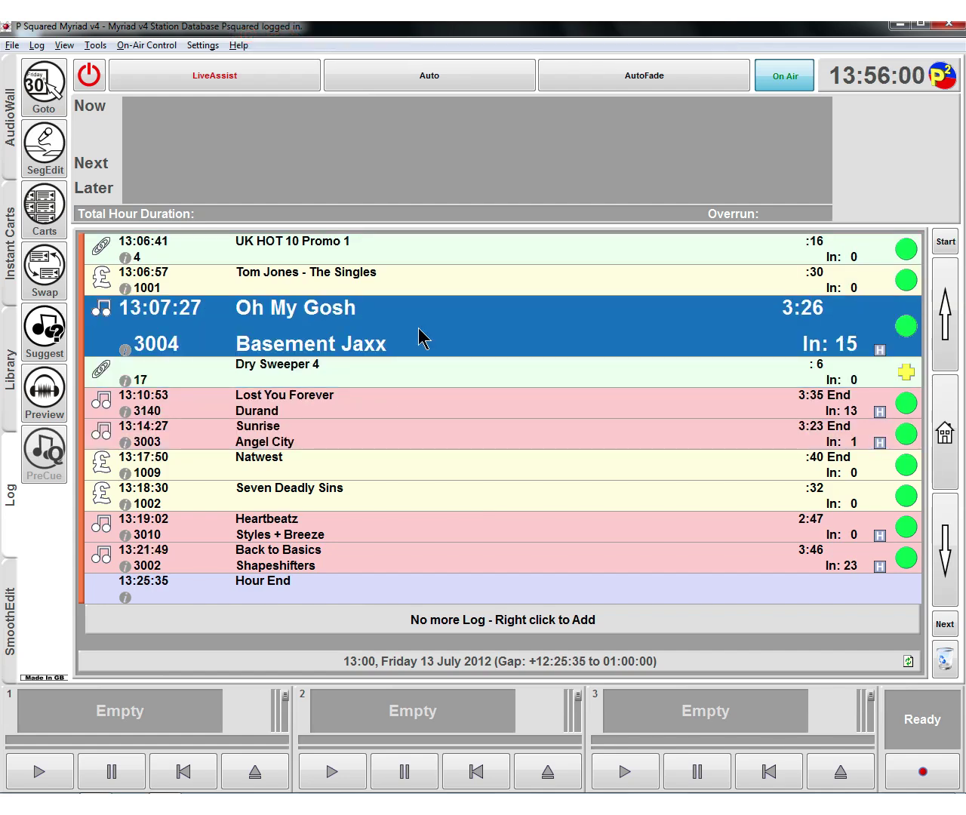
- Enter LiveAssist, play Oh My Gosh with GO, and skip it to its final seconds
click(100, 73)
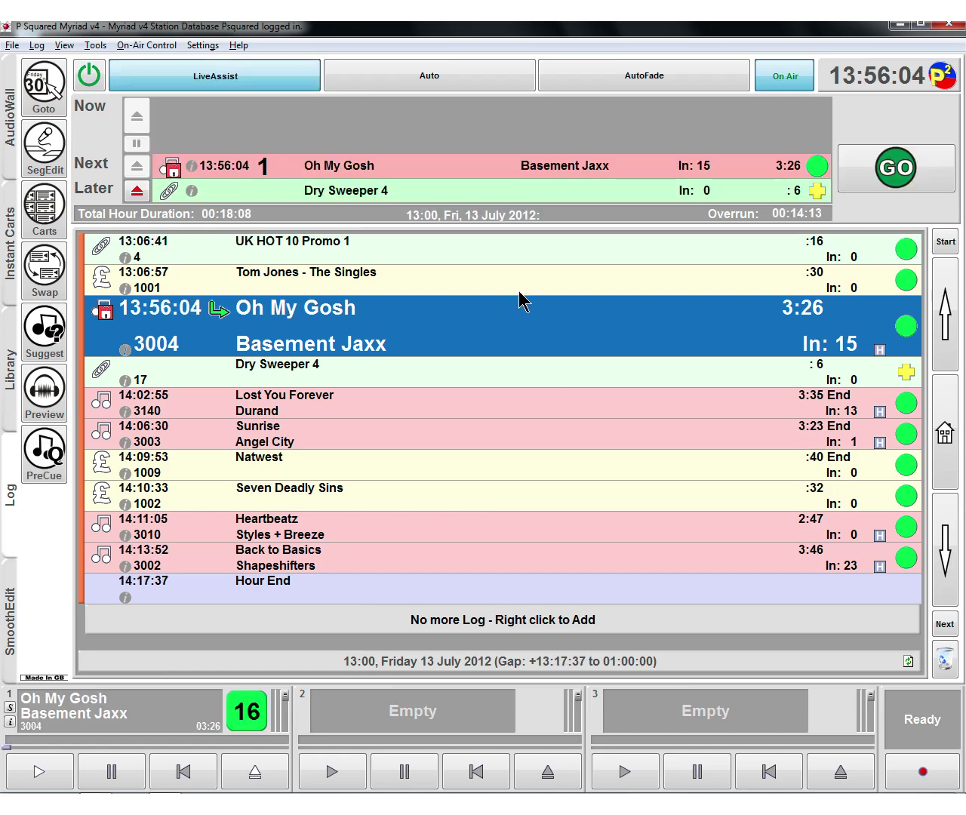
click(869, 186)
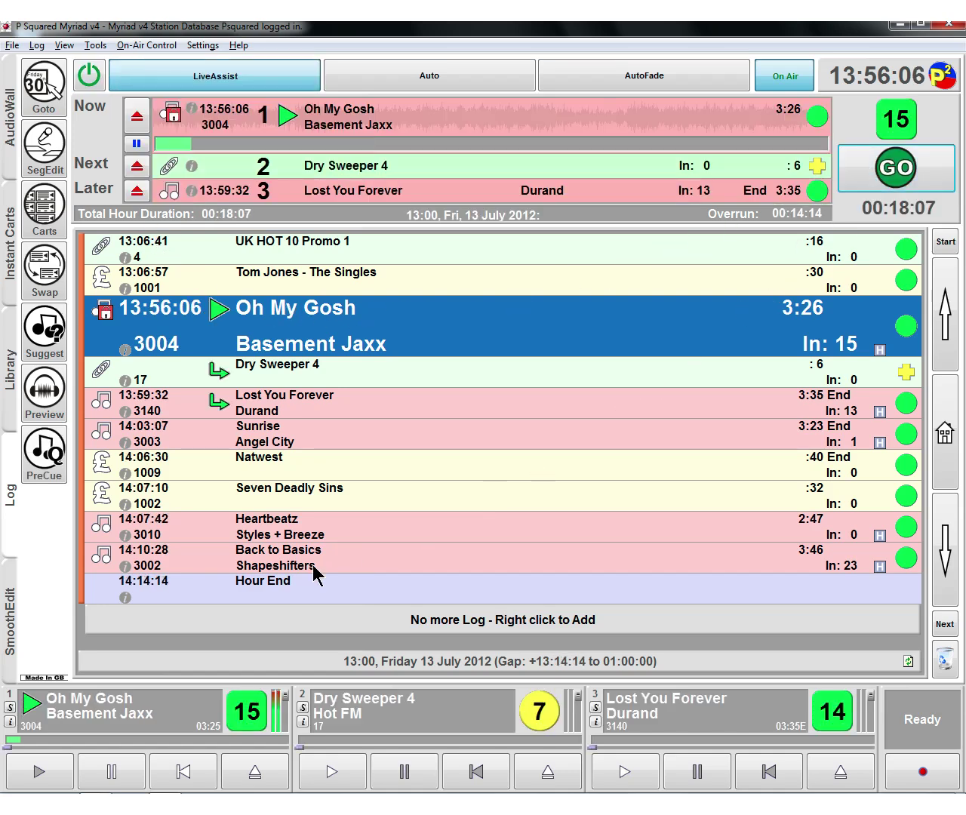
drag(257, 741, 267, 741)
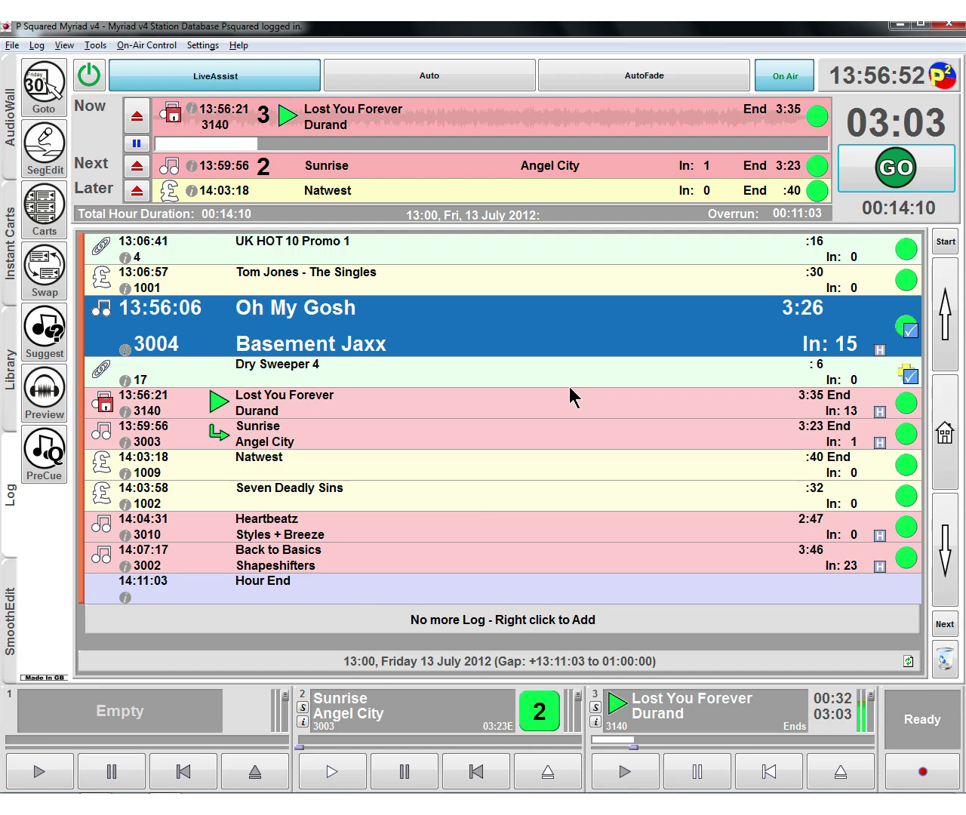
- View Dry Sweeper 4's log-item ending options, then close them without changes
right_click(489, 382)
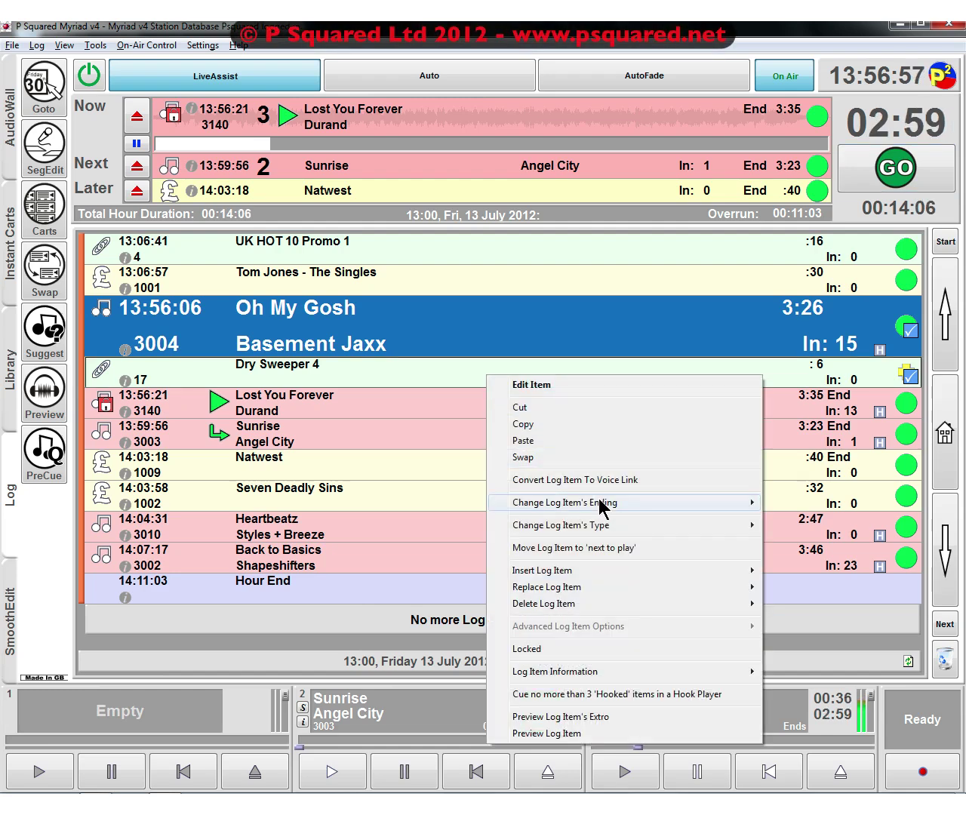
mouse_move(604, 501)
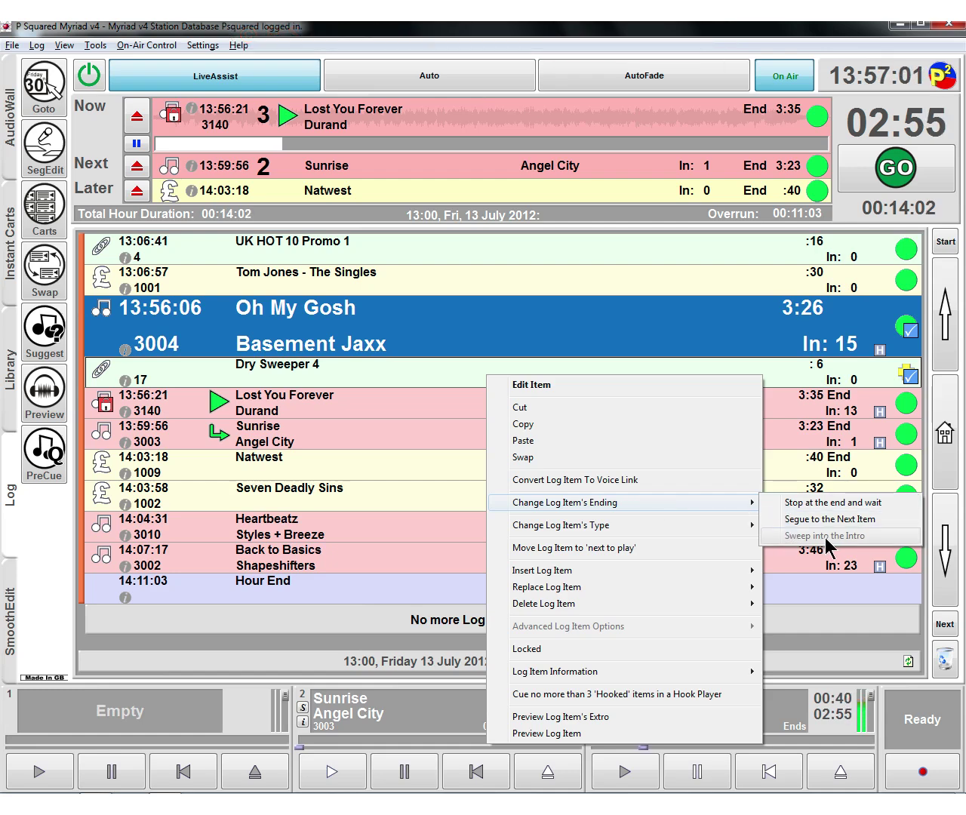
click(411, 373)
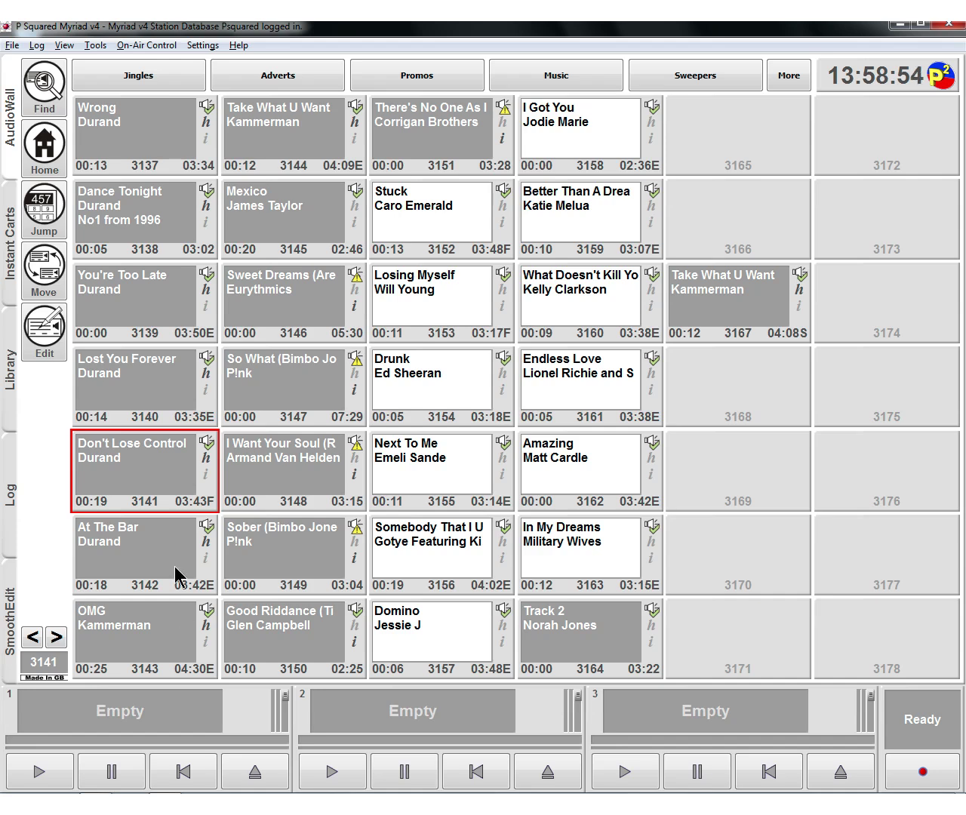
click(44, 330)
click(108, 468)
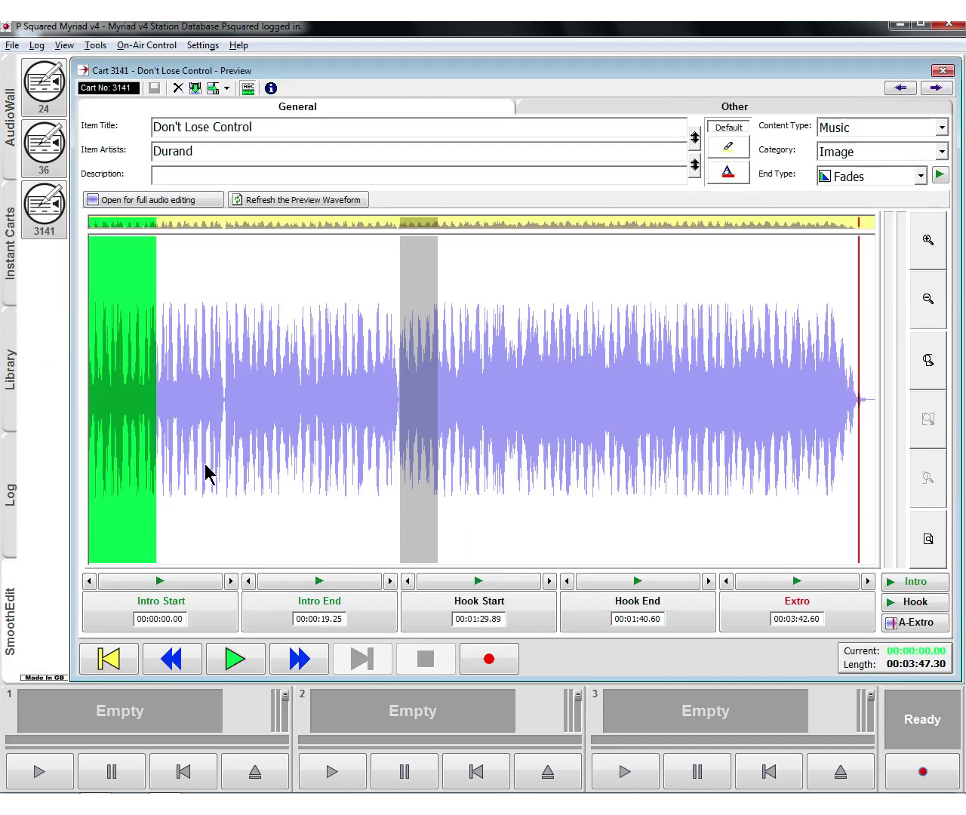
click(11, 148)
mouse_move(210, 464)
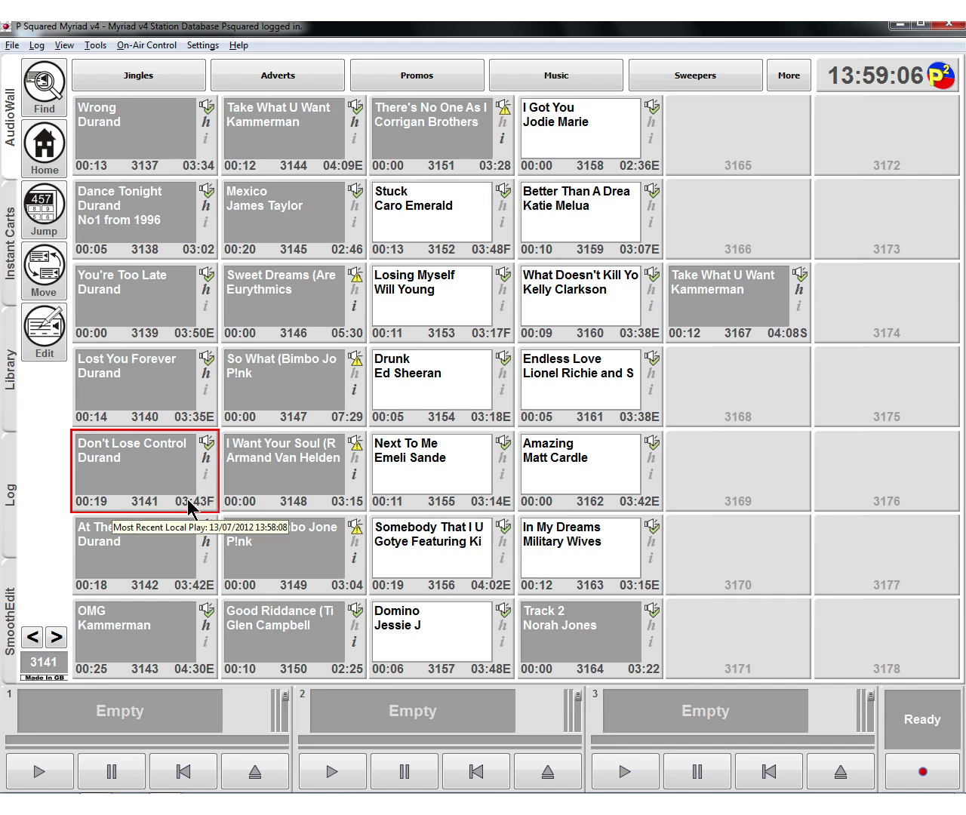
click(10, 610)
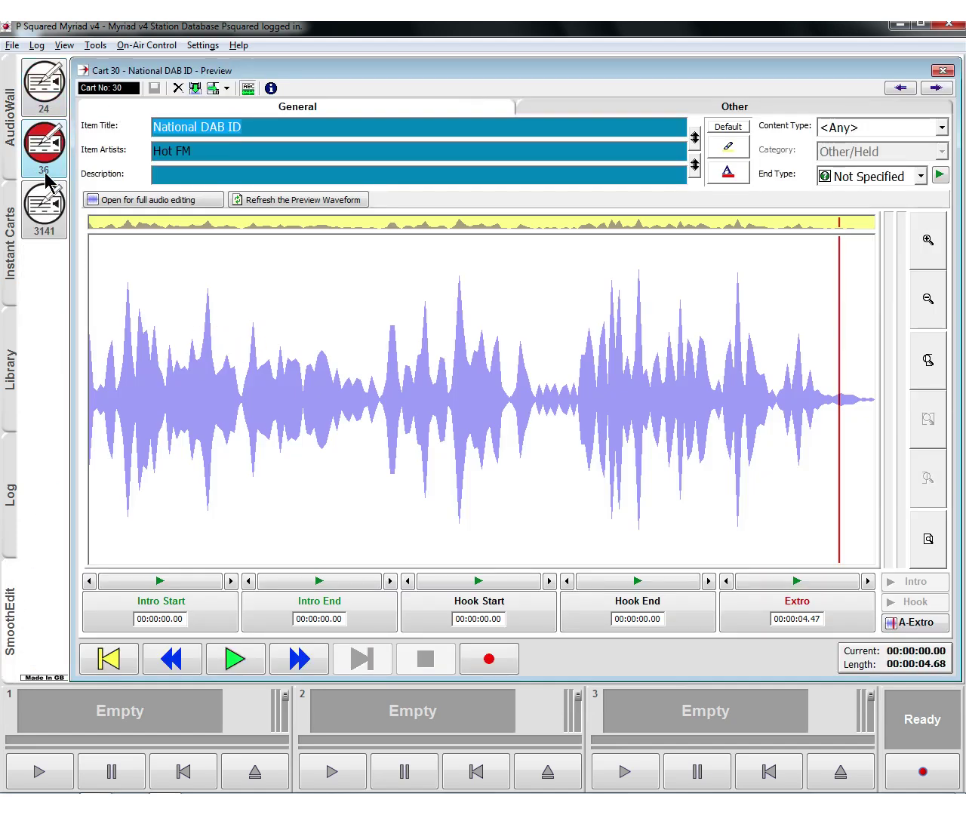
click(51, 211)
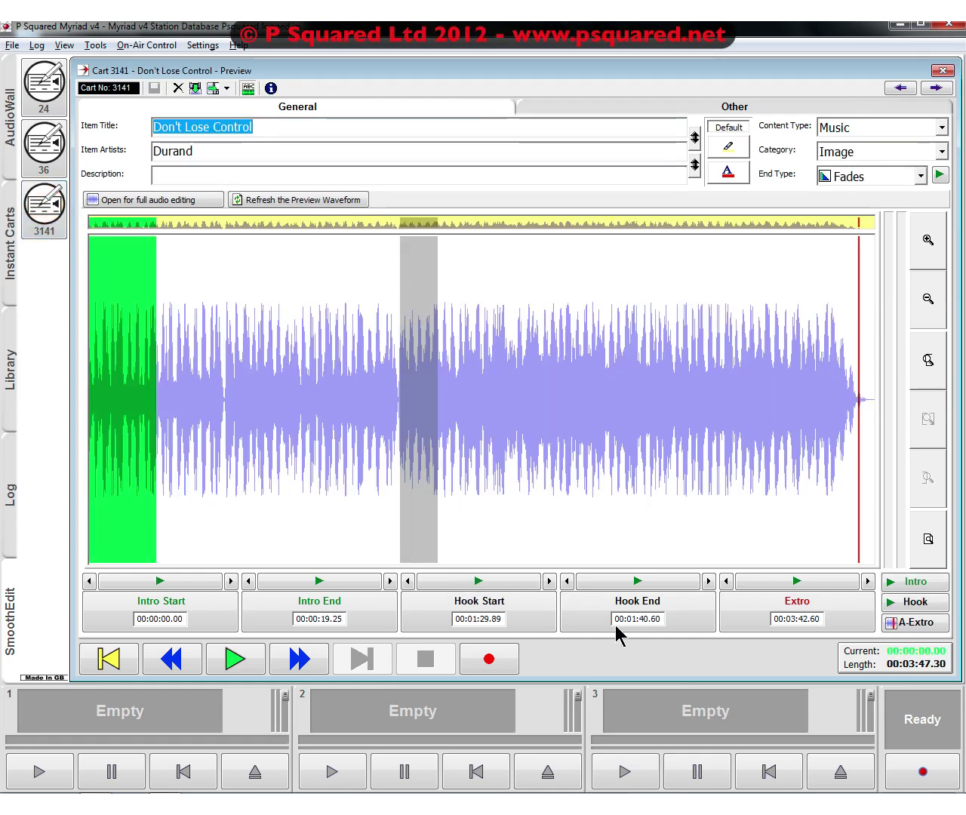
click(914, 602)
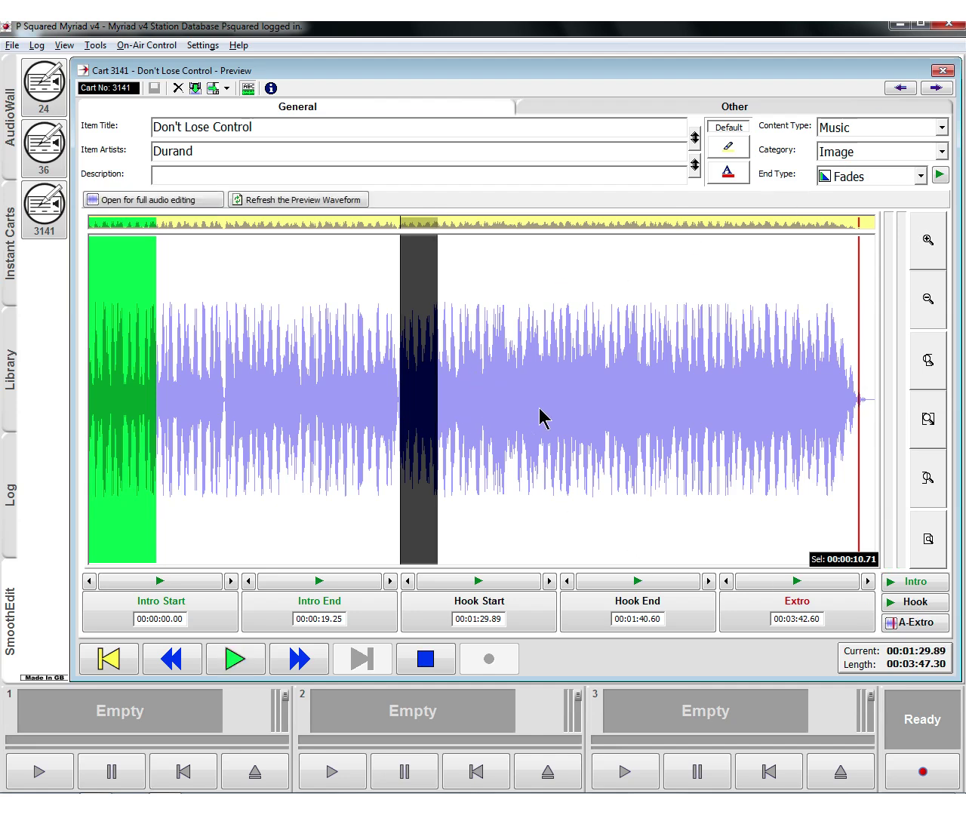
drag(539, 415, 595, 413)
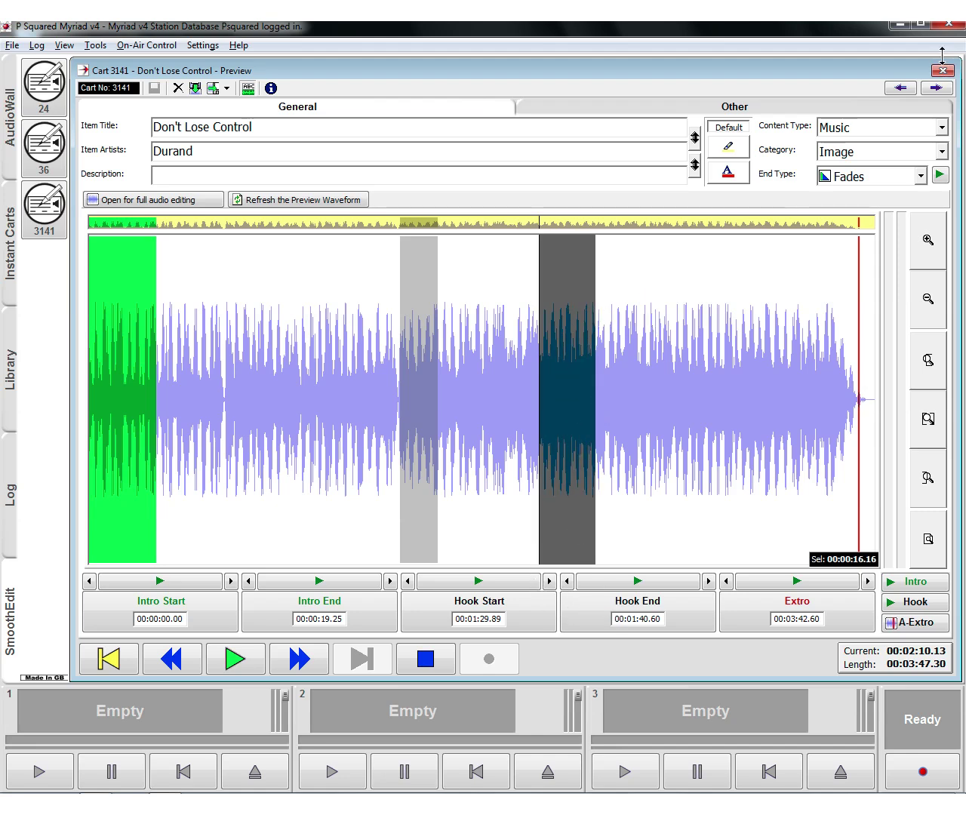
click(912, 91)
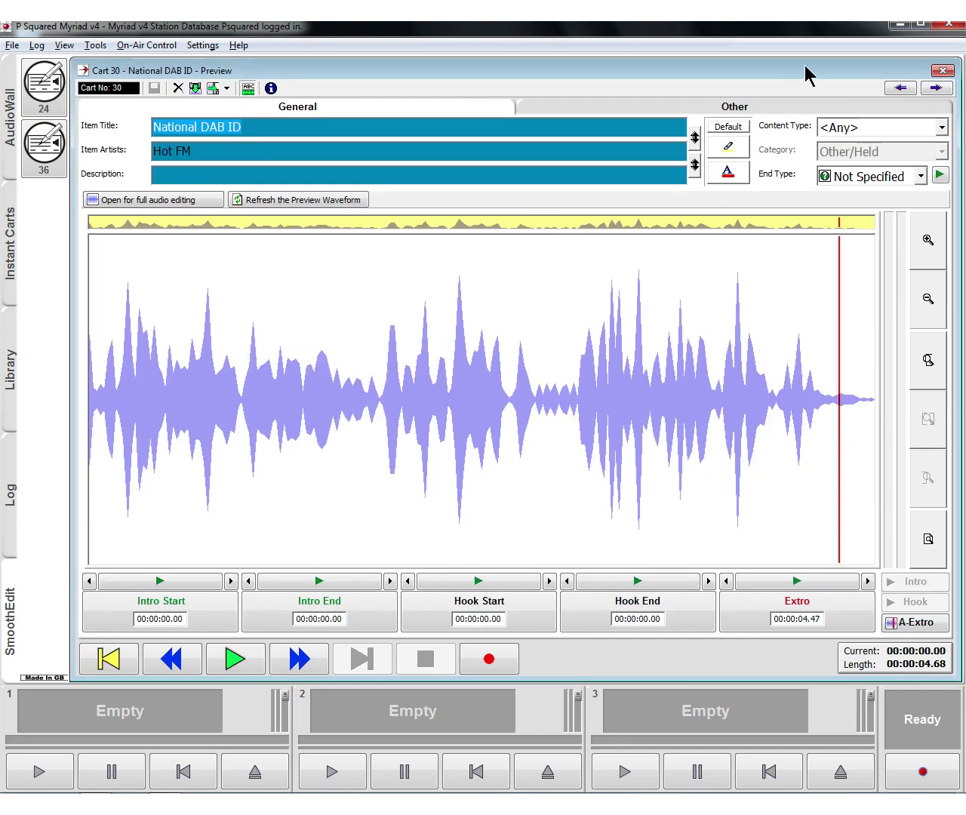
click(943, 70)
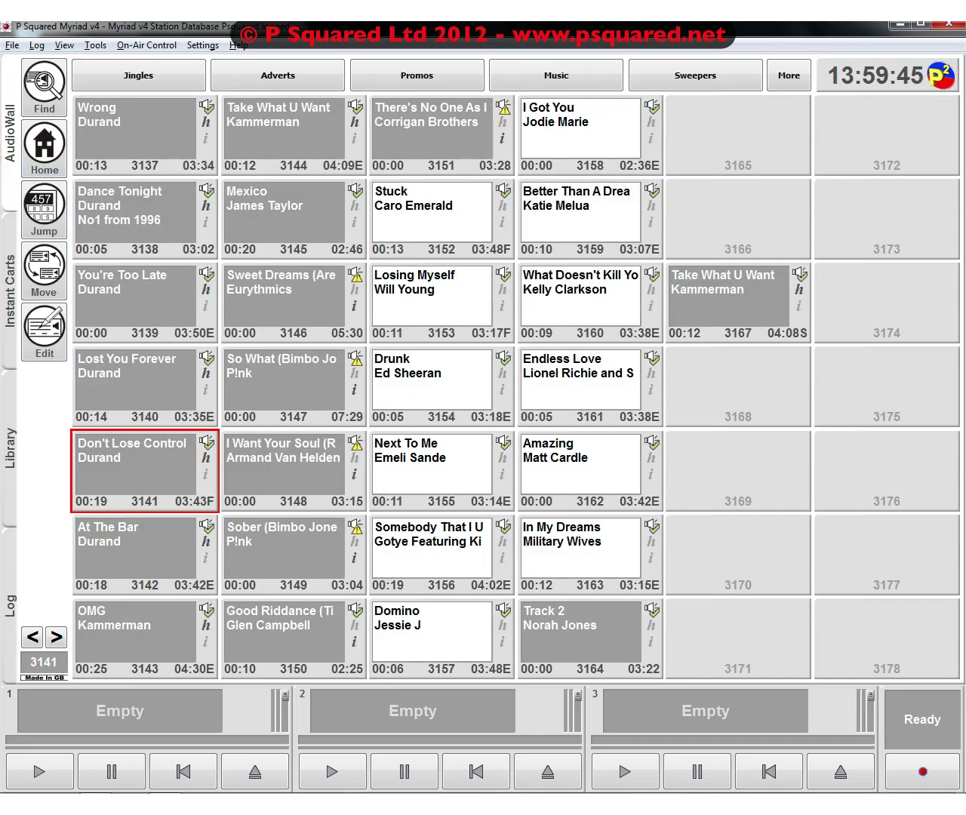
mouse_move(207, 462)
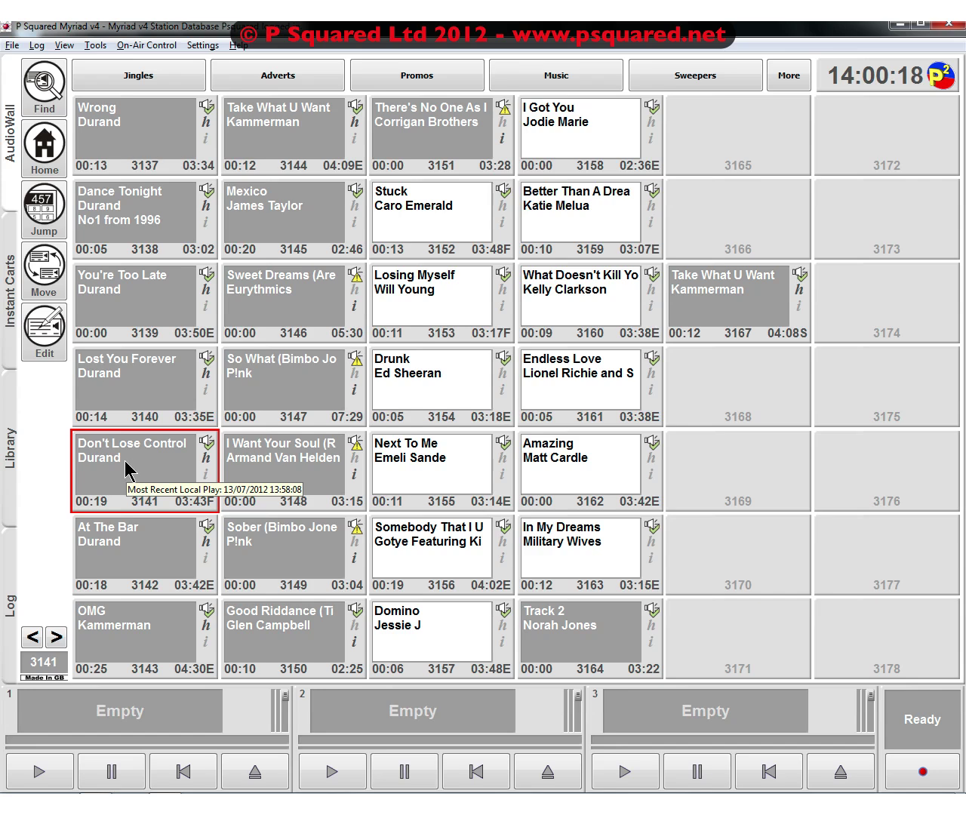
- Cue the 11-second hook of Don't Lose Control (cart 3141) and play it in player 1
right_click(131, 469)
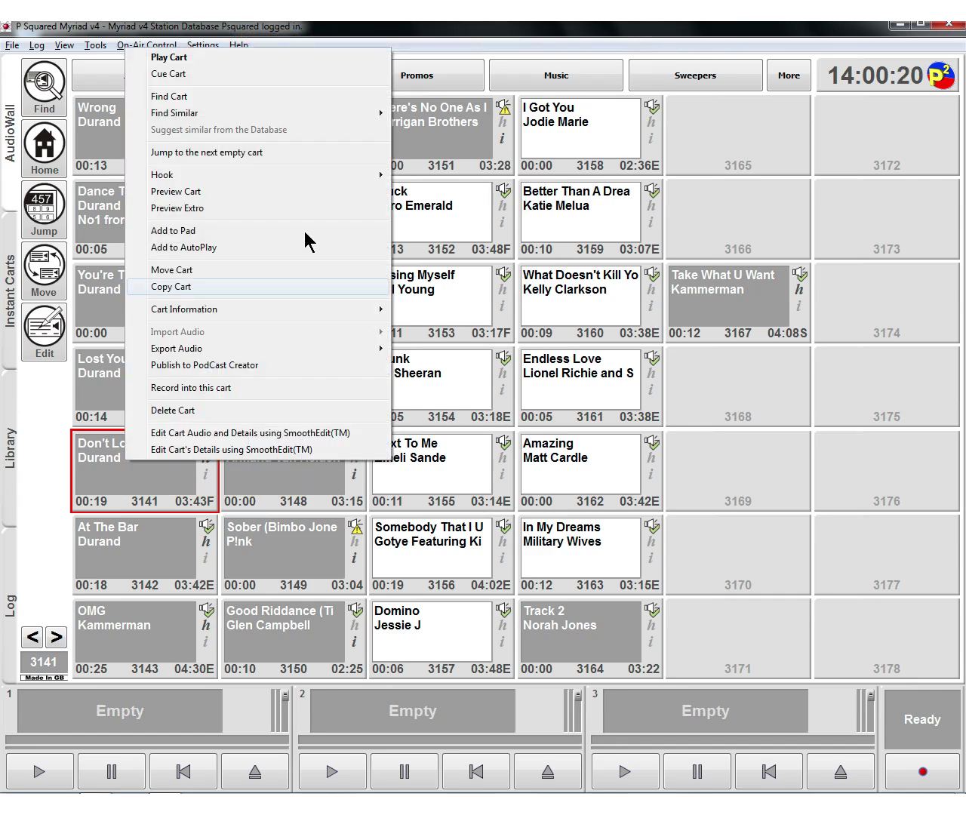
mouse_move(316, 174)
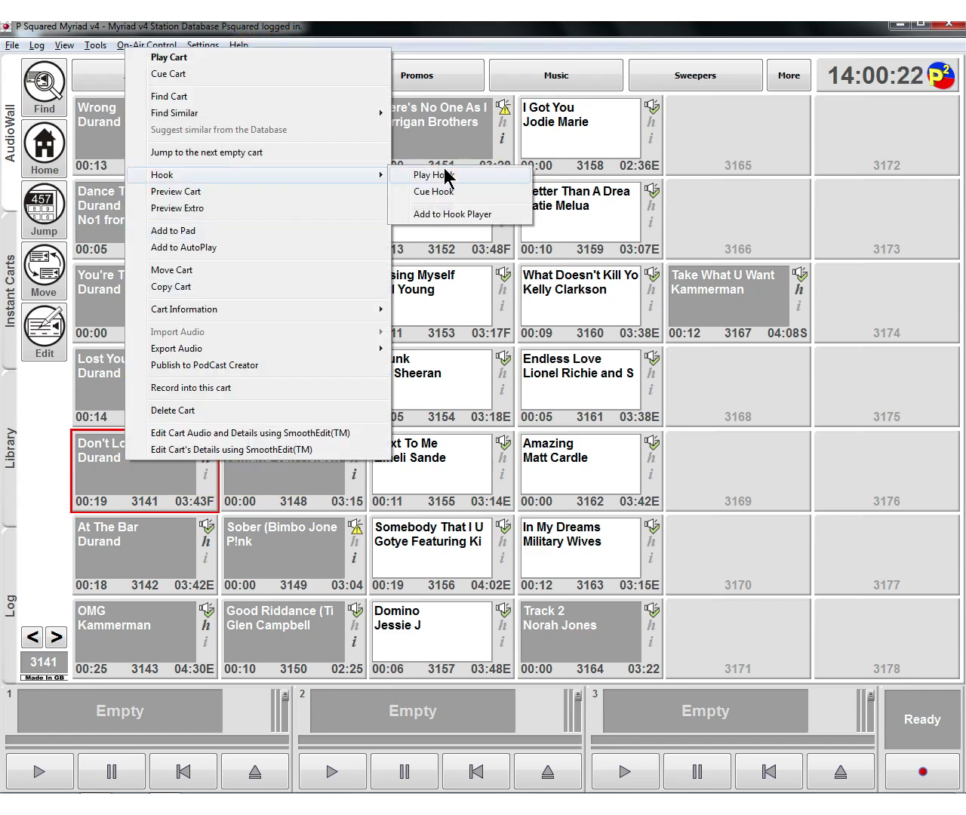
click(439, 198)
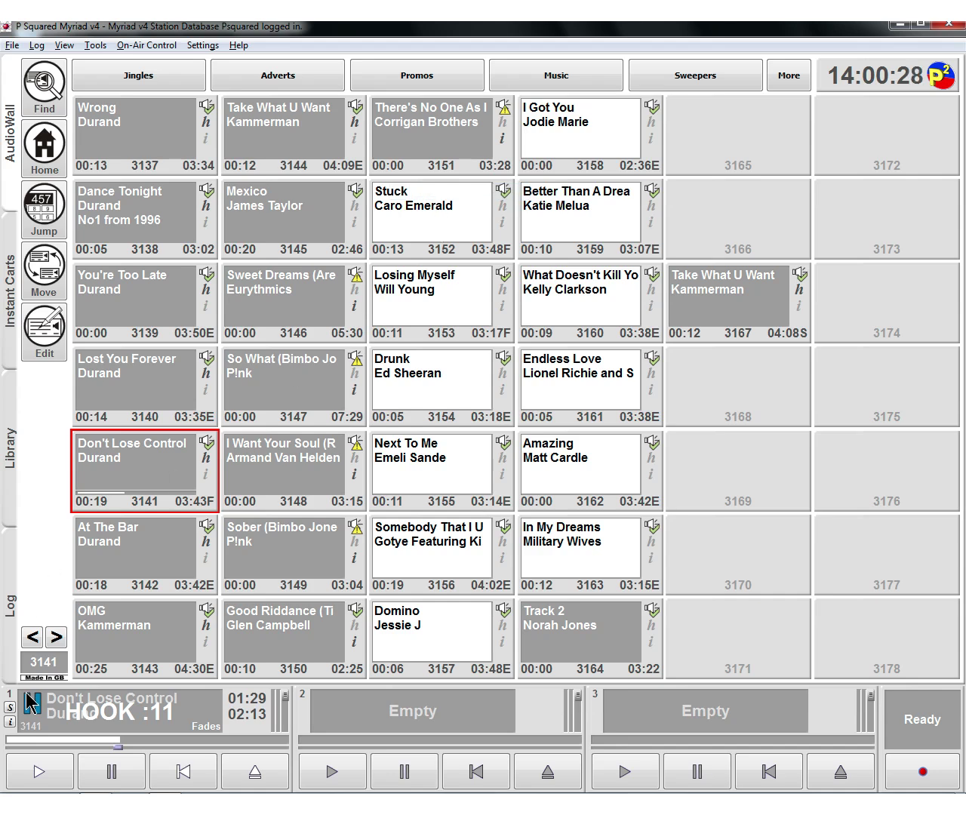
click(39, 770)
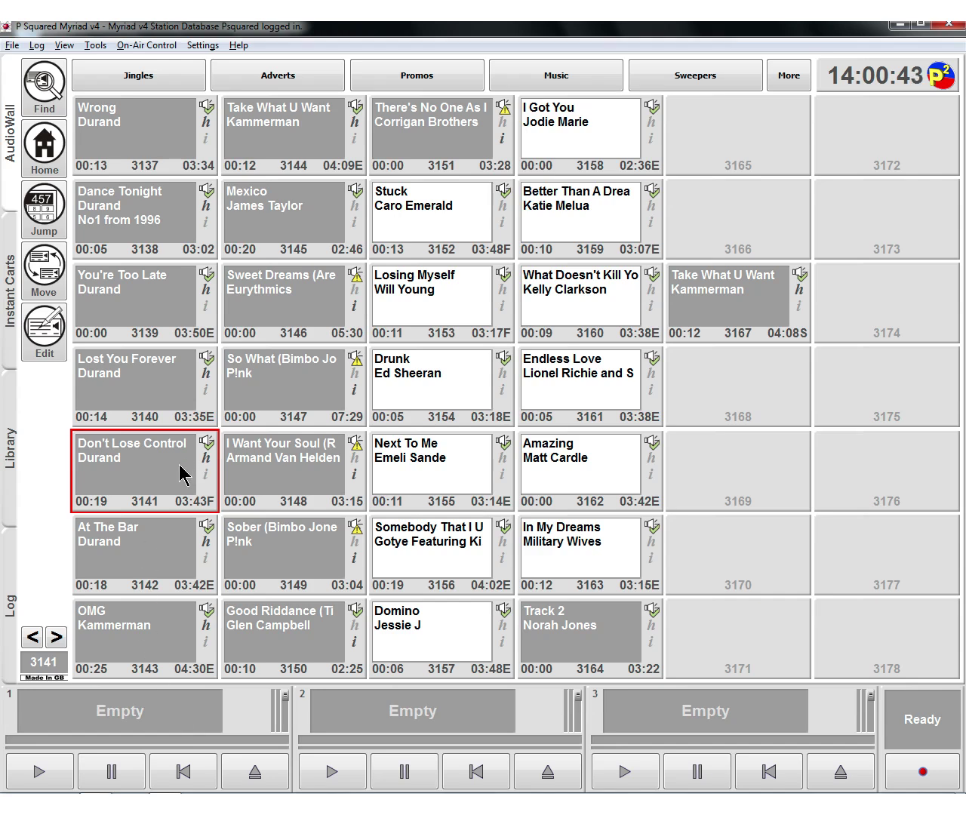
- Add hooks of Don't Lose Control (3141) and Lost You Forever (3140) to the hook player, then play
right_click(150, 472)
mouse_move(362, 187)
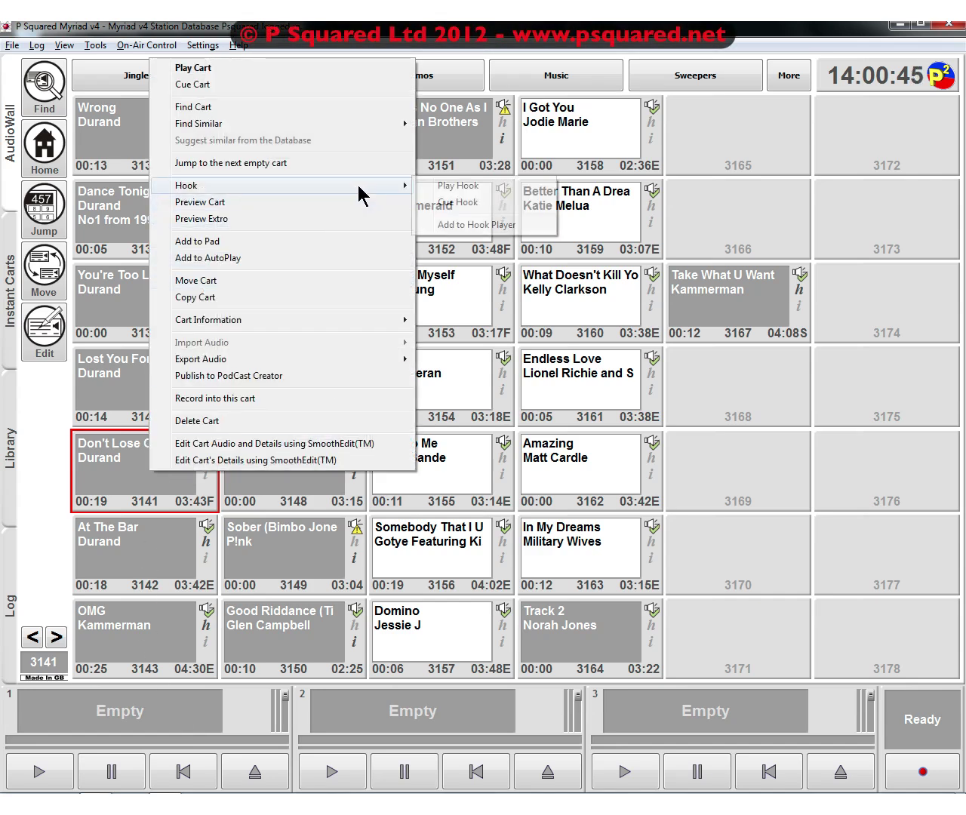
click(419, 224)
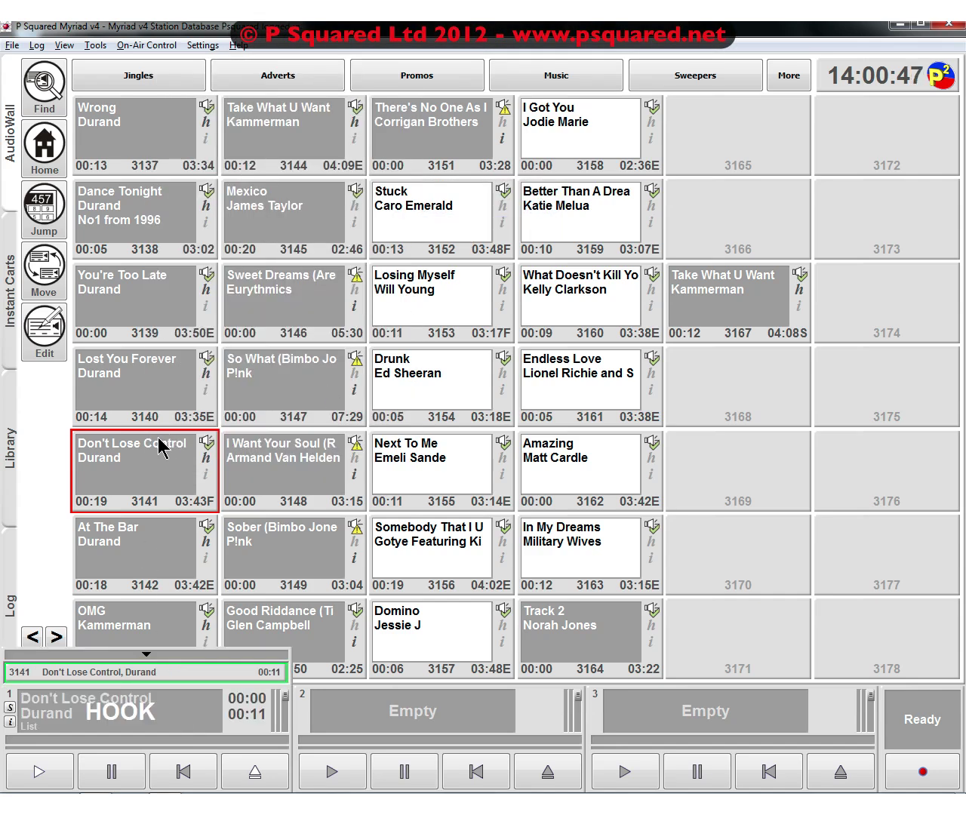
click(120, 397)
right_click(128, 385)
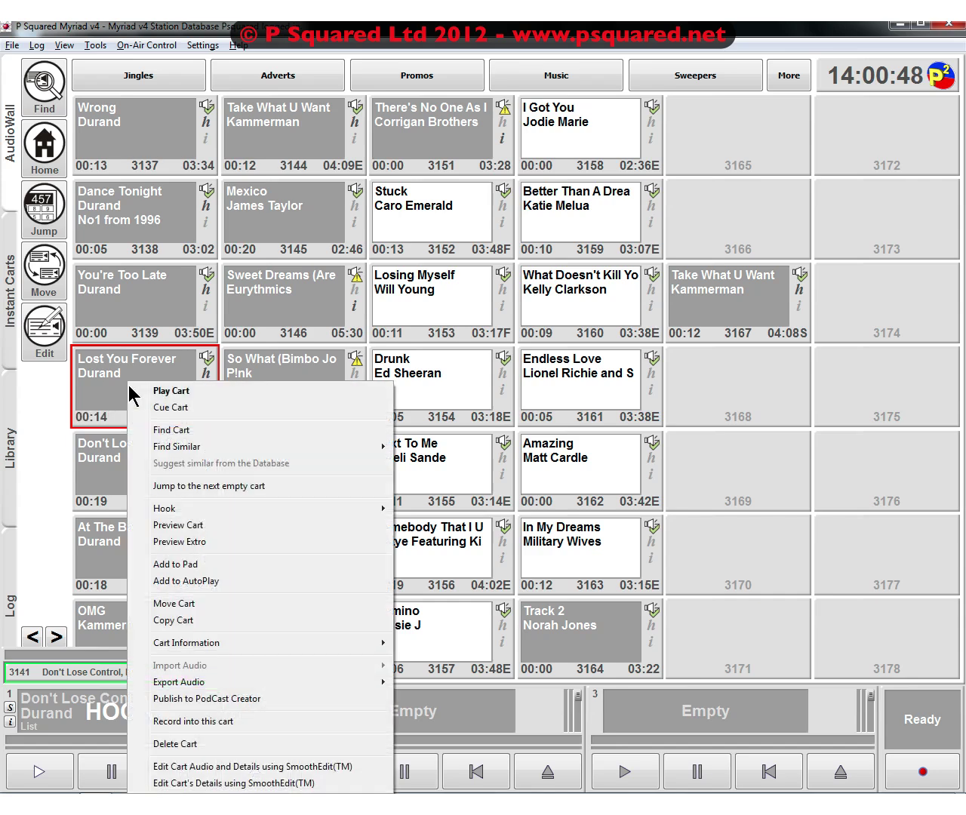
mouse_move(362, 511)
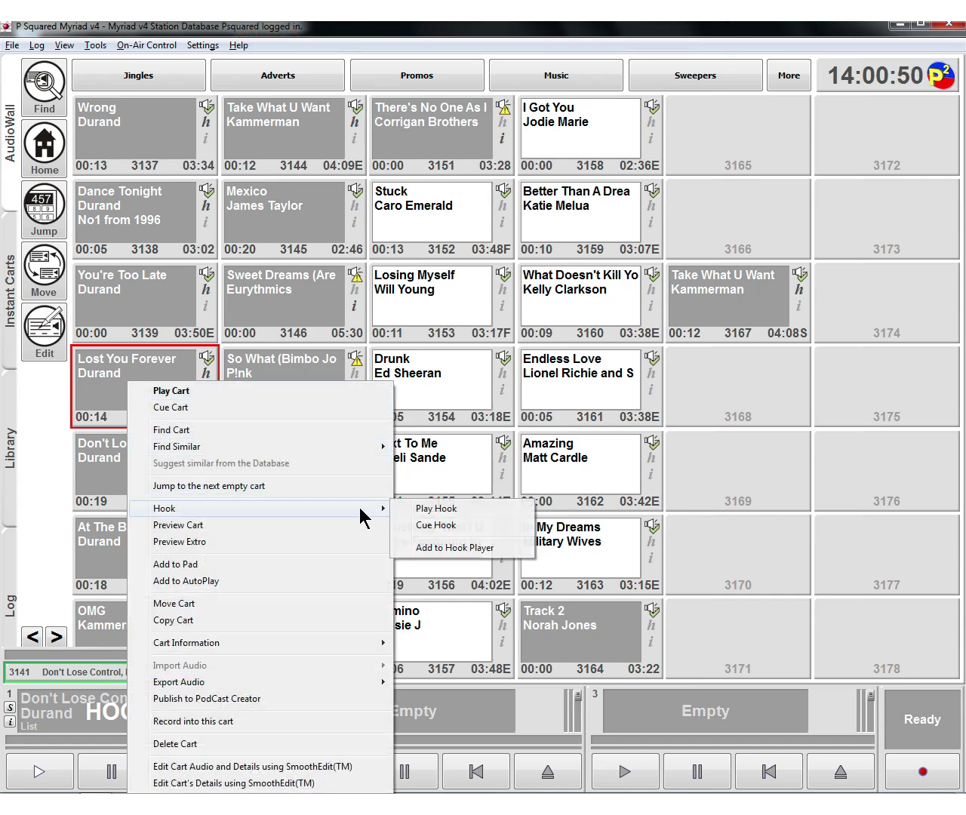
click(443, 546)
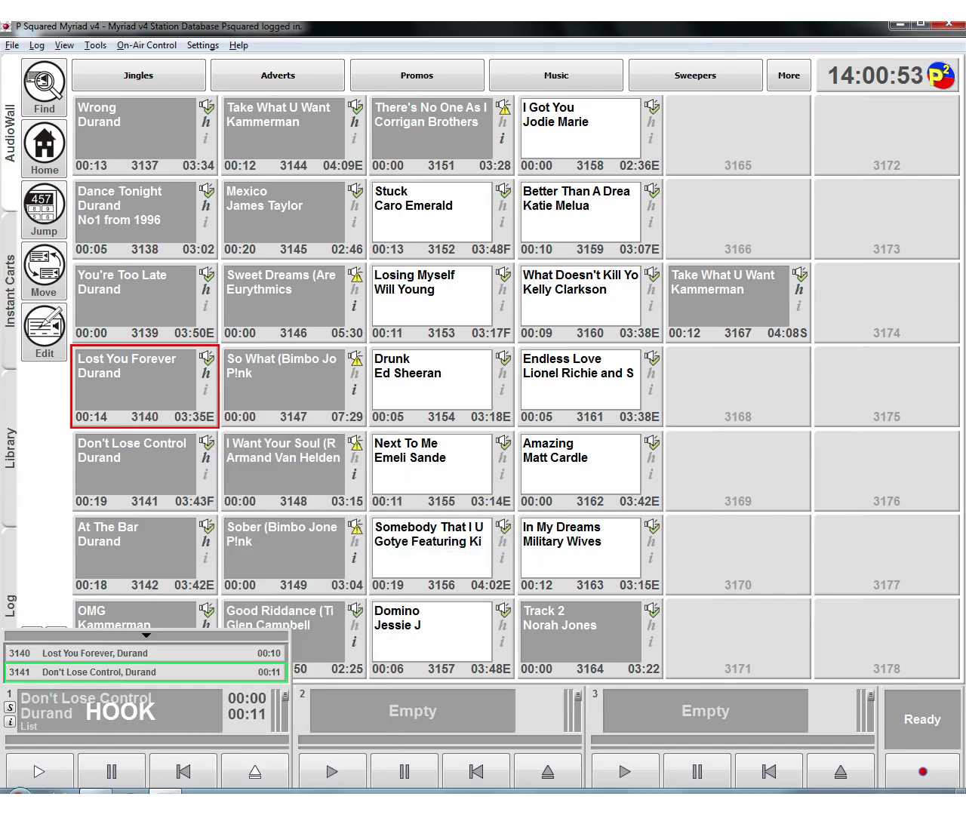
click(54, 766)
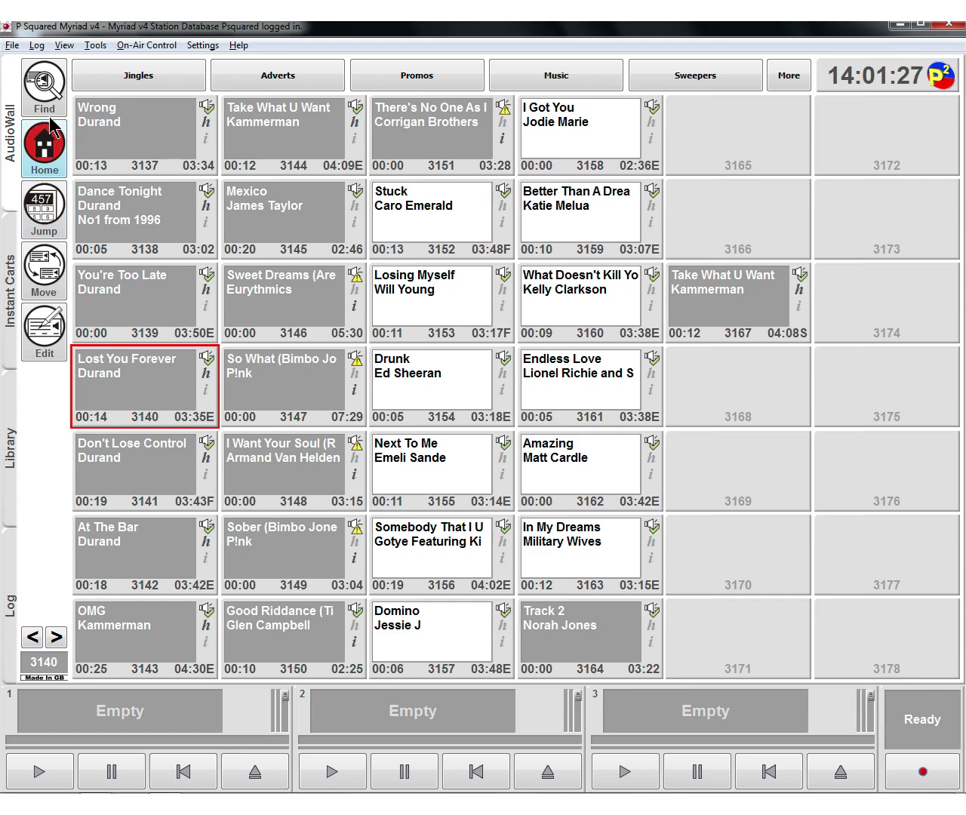
- Show and empty the pad list, then add Lost You Forever and Don't Lose Control
click(64, 45)
click(93, 204)
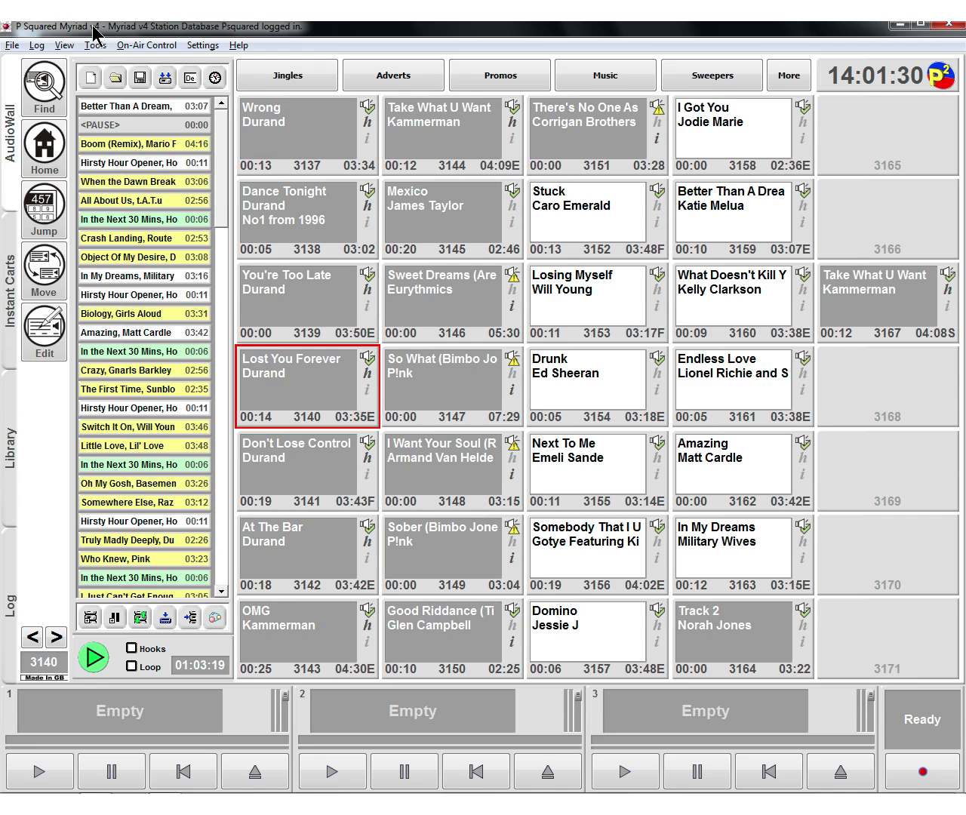
click(91, 76)
click(432, 463)
drag(317, 402, 180, 387)
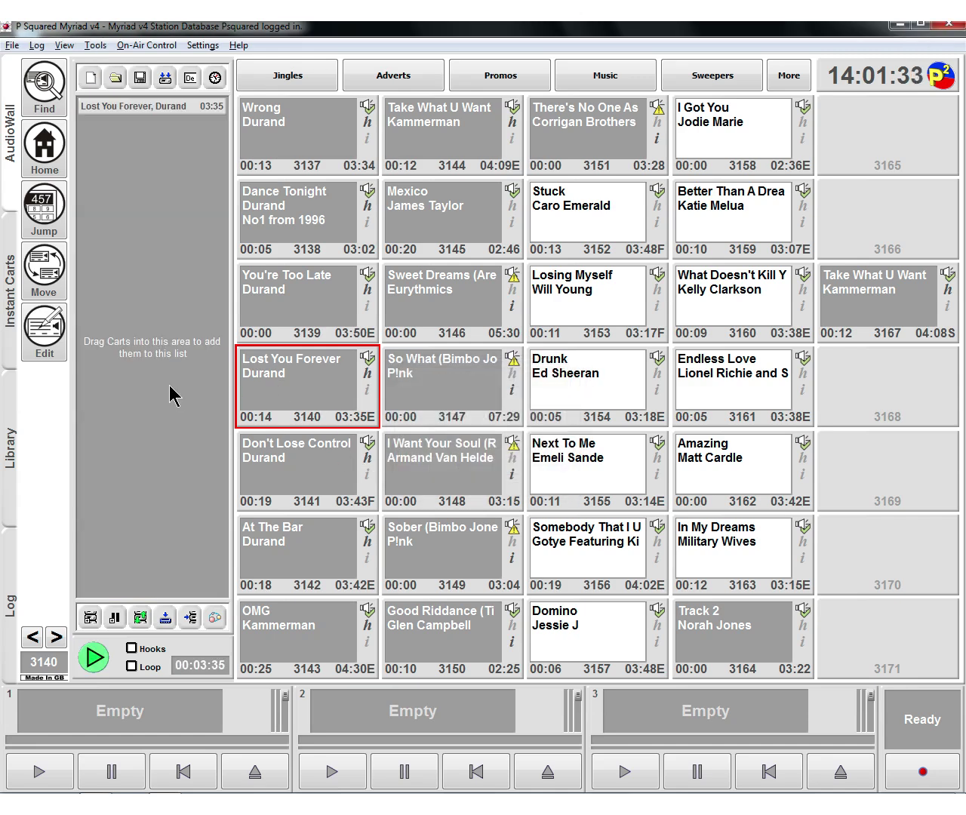
drag(307, 456, 159, 445)
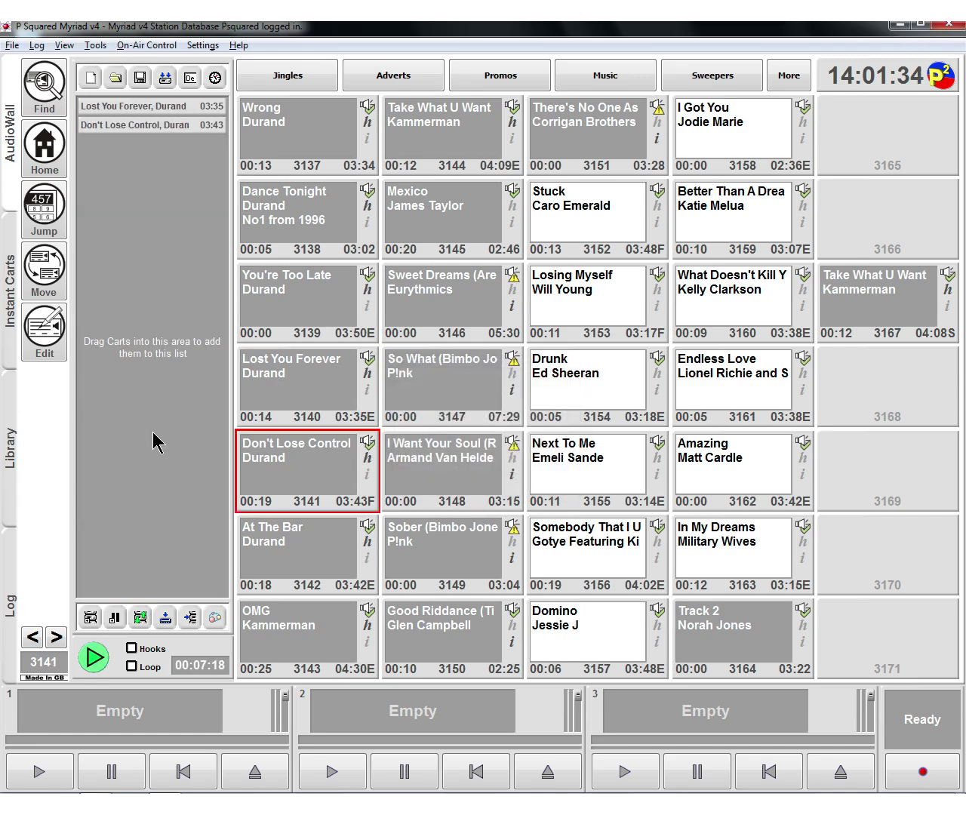
- Set the pad list to play hooks only and audition both song hooks, then stop
click(132, 648)
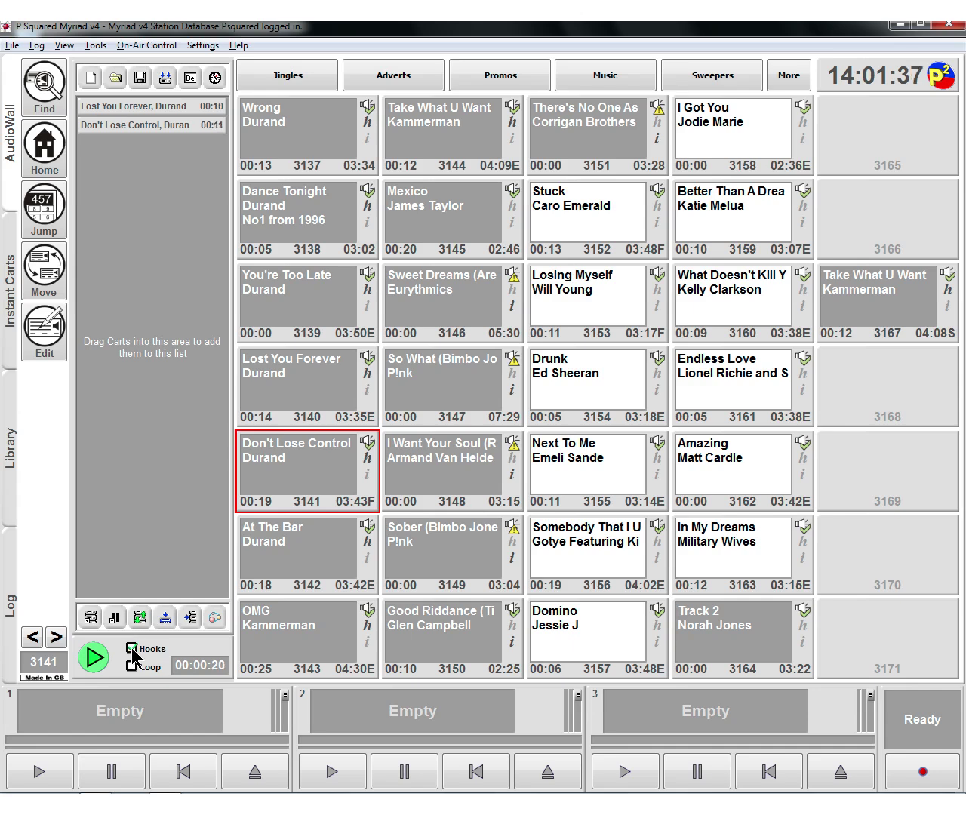
click(95, 662)
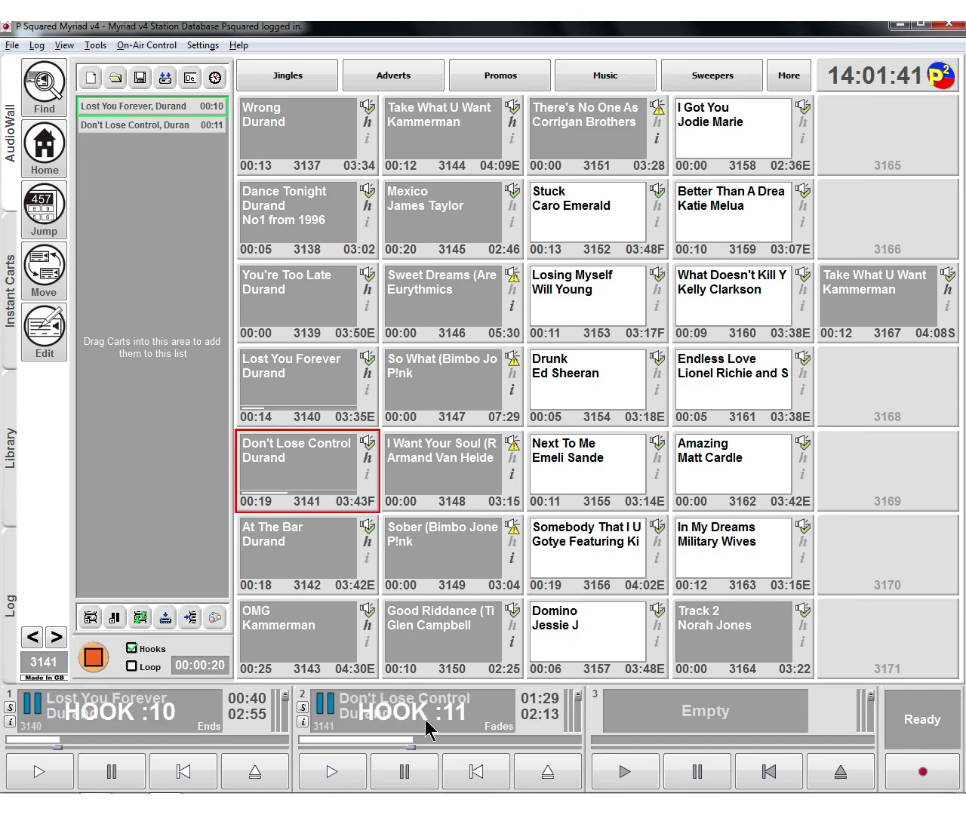
click(542, 774)
click(252, 771)
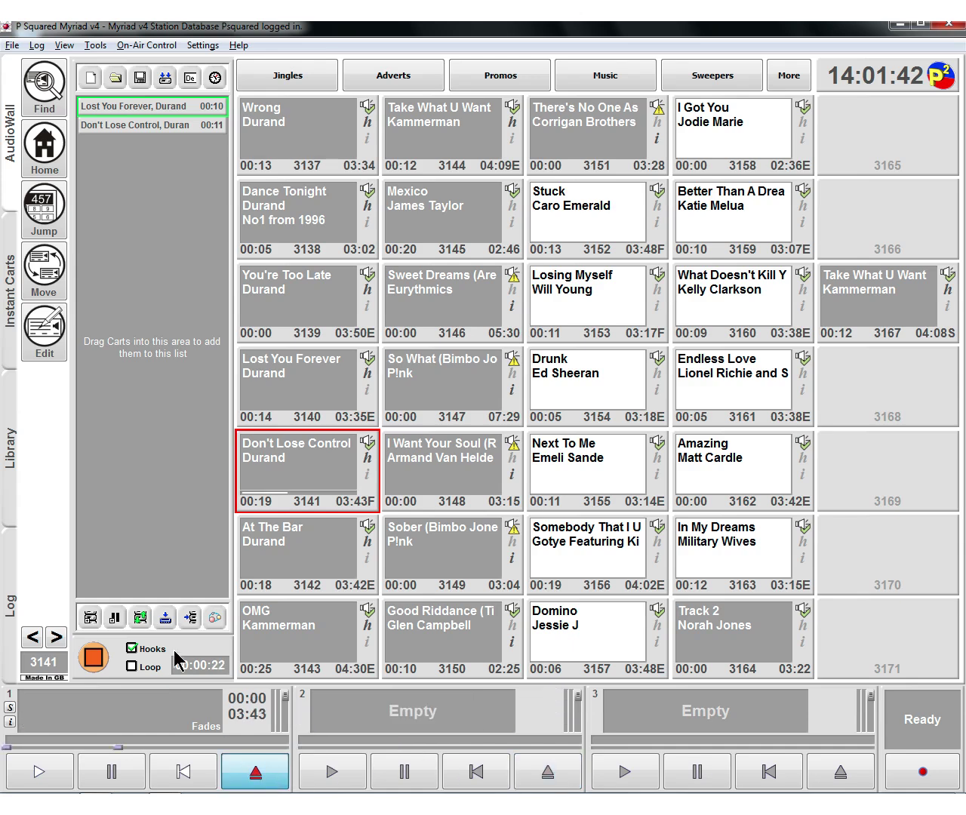
click(252, 769)
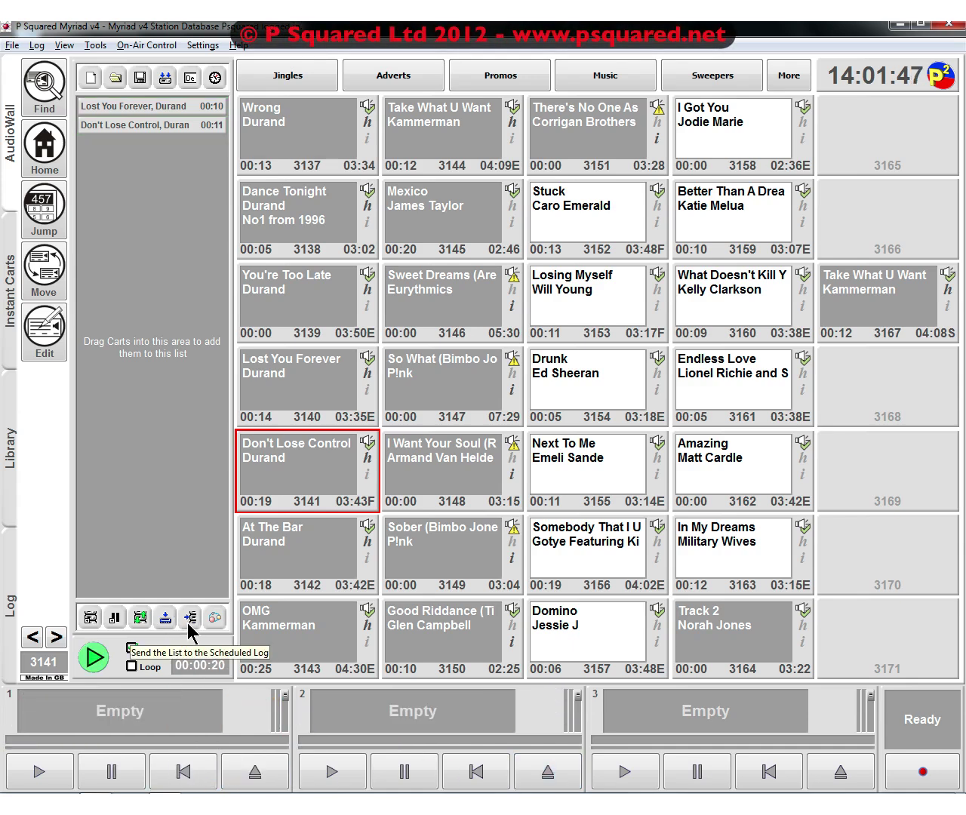
- Load the pad list into player 1 as a hook list and insert Seperator between the songs
click(161, 623)
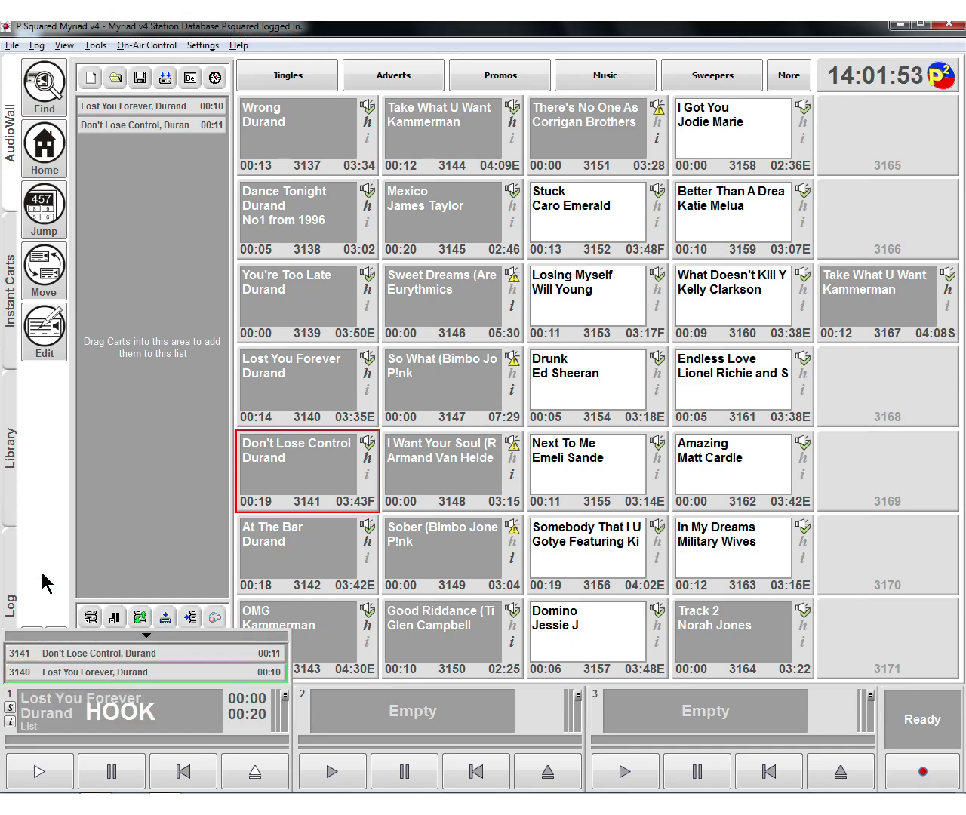
click(300, 71)
drag(312, 220, 201, 126)
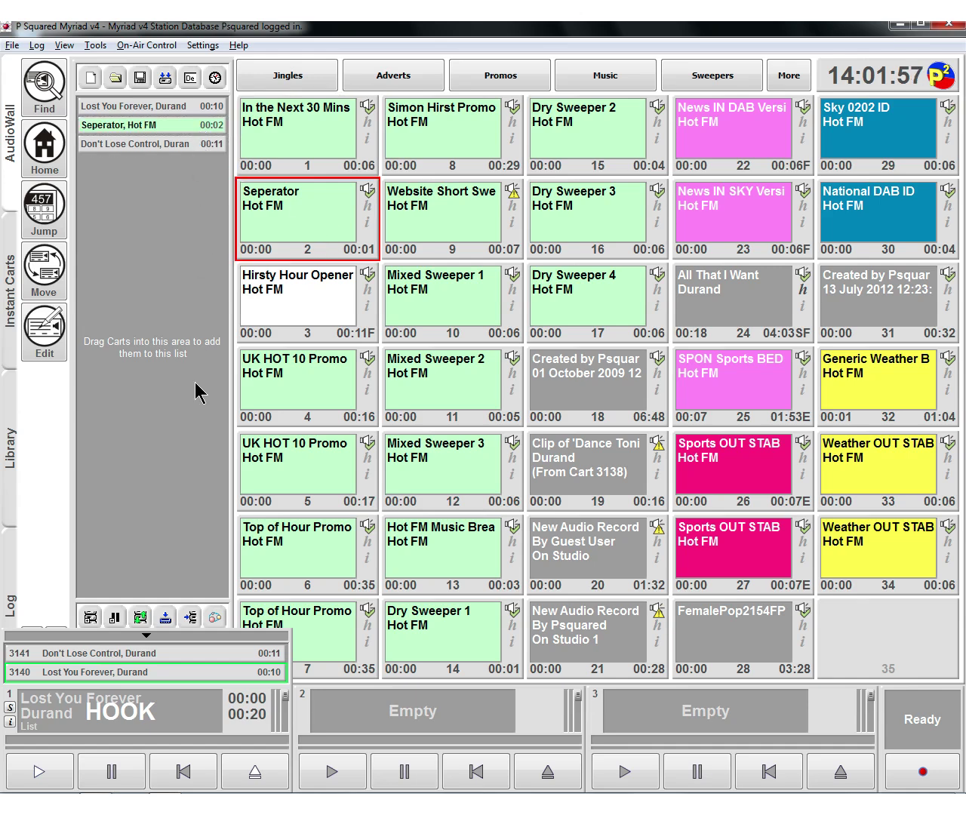
- Load the three-item hook list into player 2, eject player 1, play it through, then eject player 2
click(166, 617)
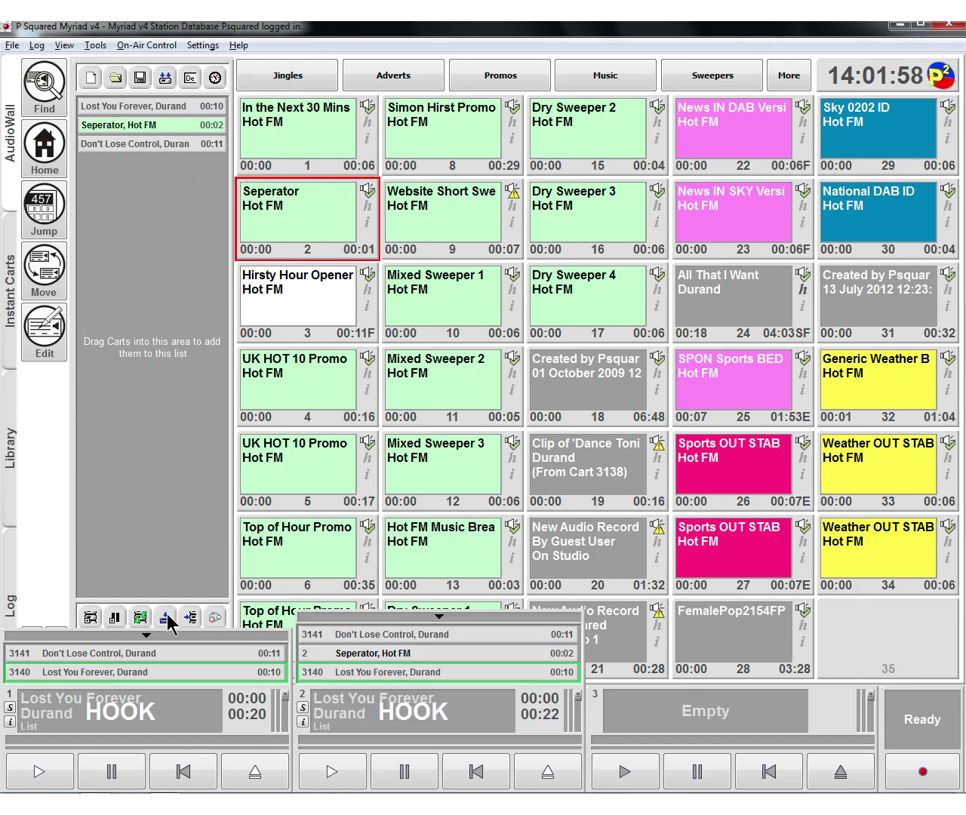
click(278, 765)
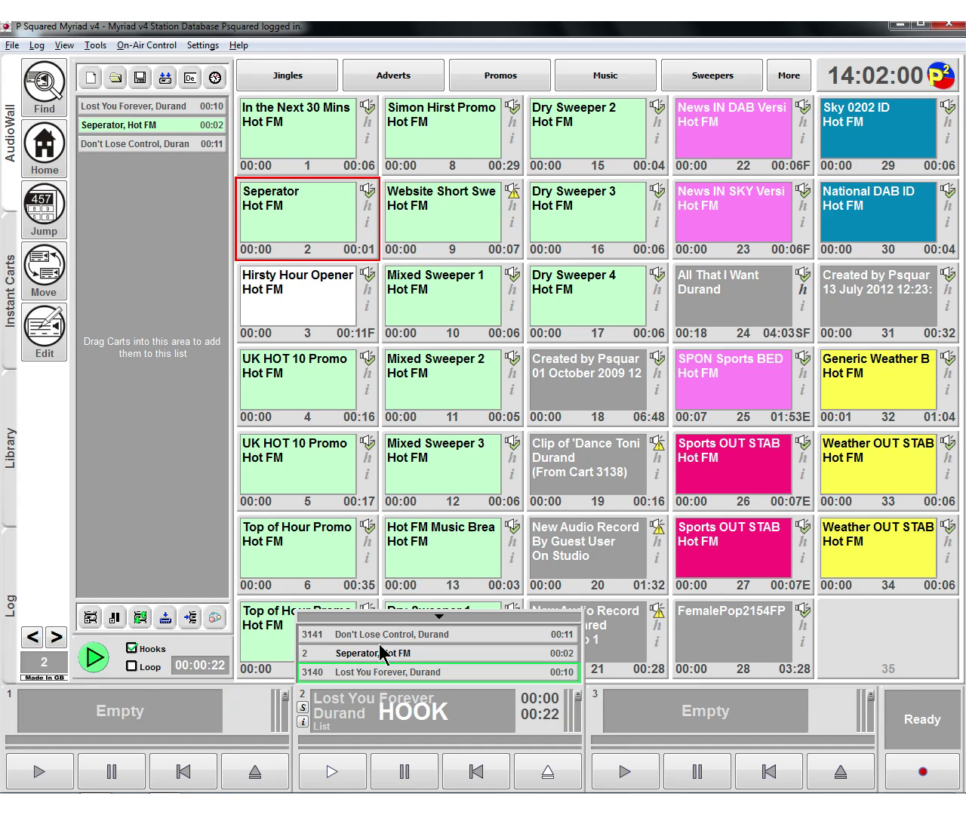
click(352, 767)
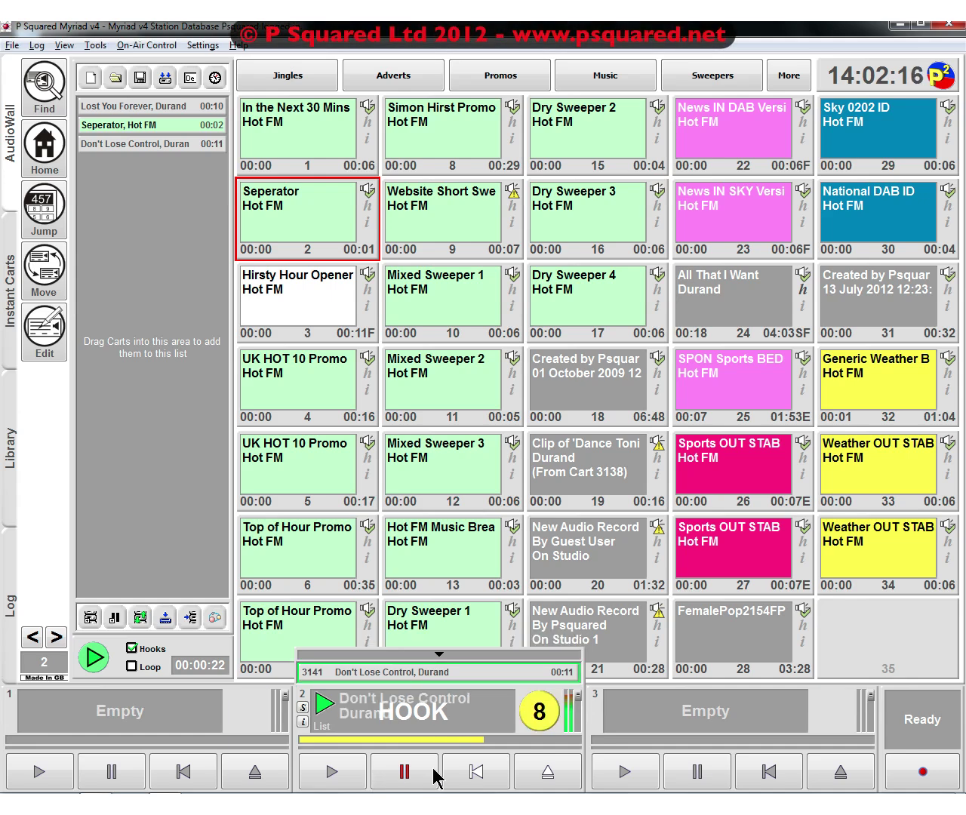
click(524, 768)
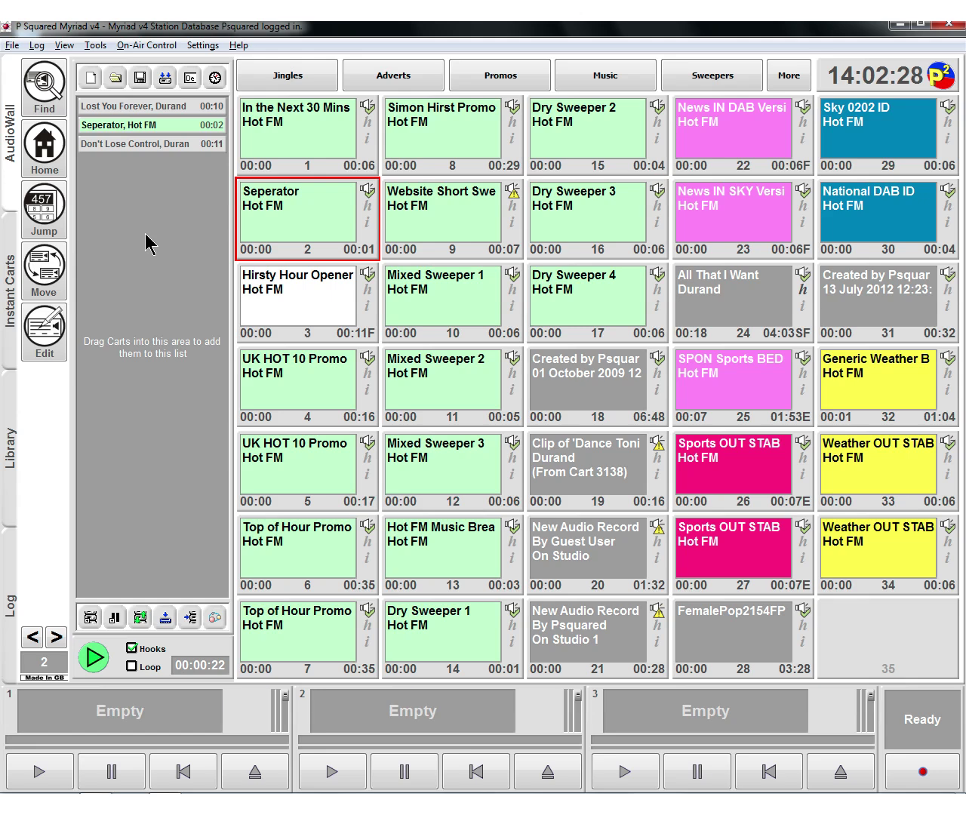
- On the Log, insert an Auto-Hook item at Lost You Forever
click(15, 599)
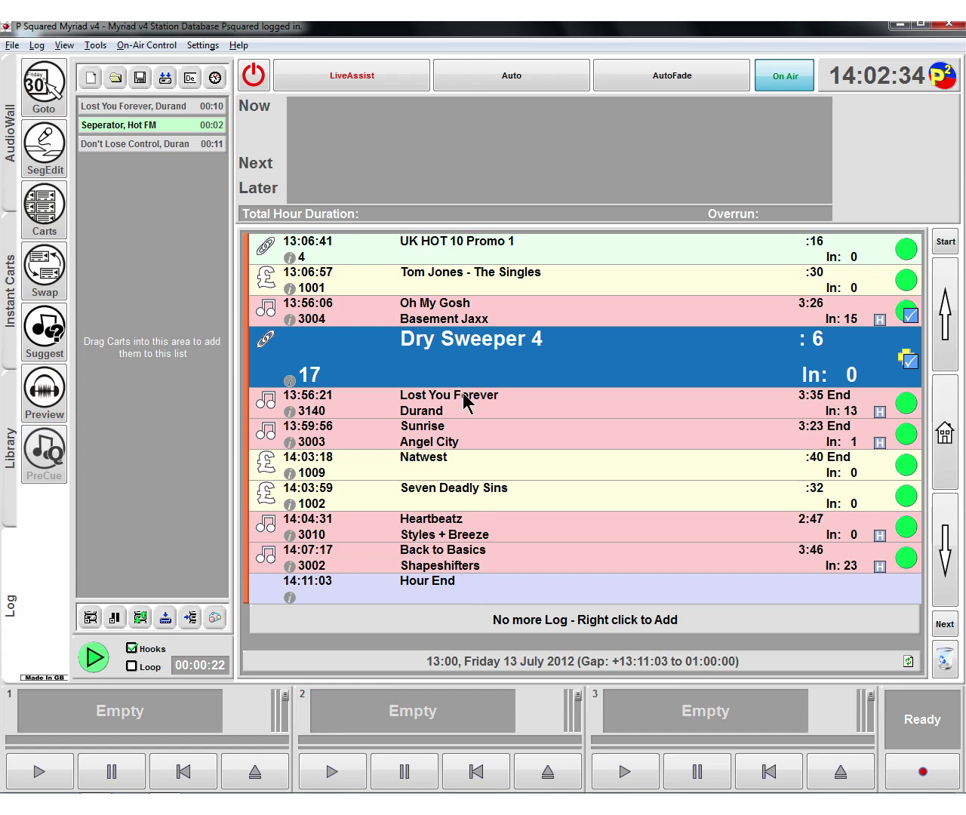
click(440, 391)
right_click(441, 391)
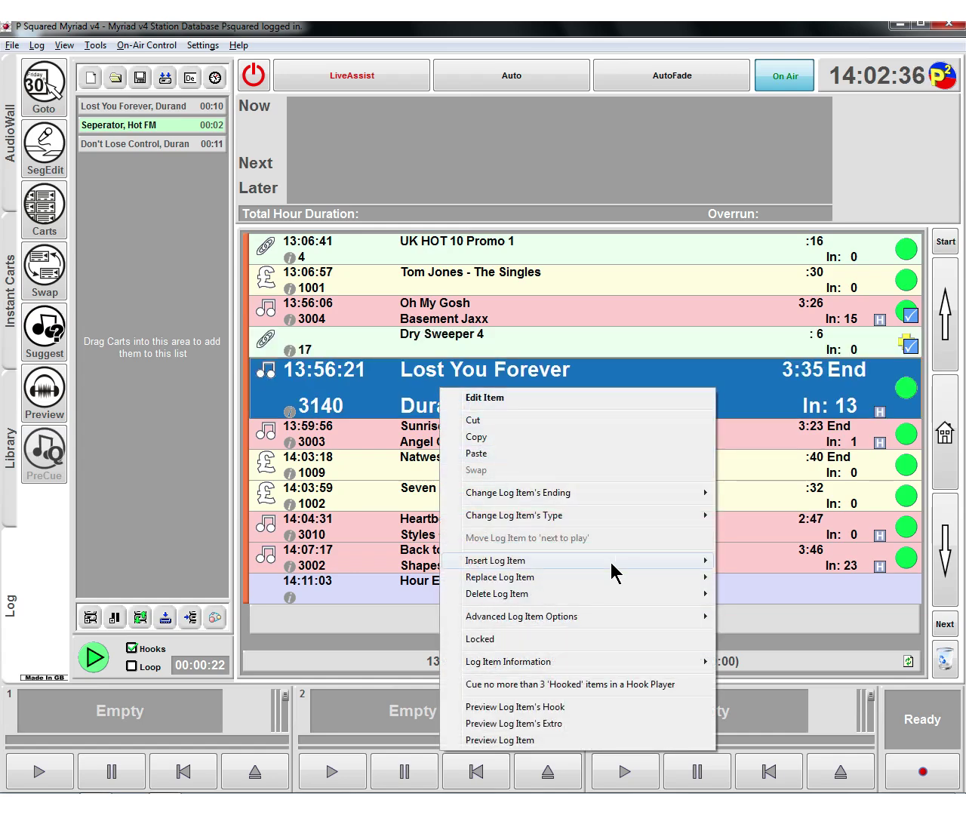
mouse_move(642, 565)
click(761, 638)
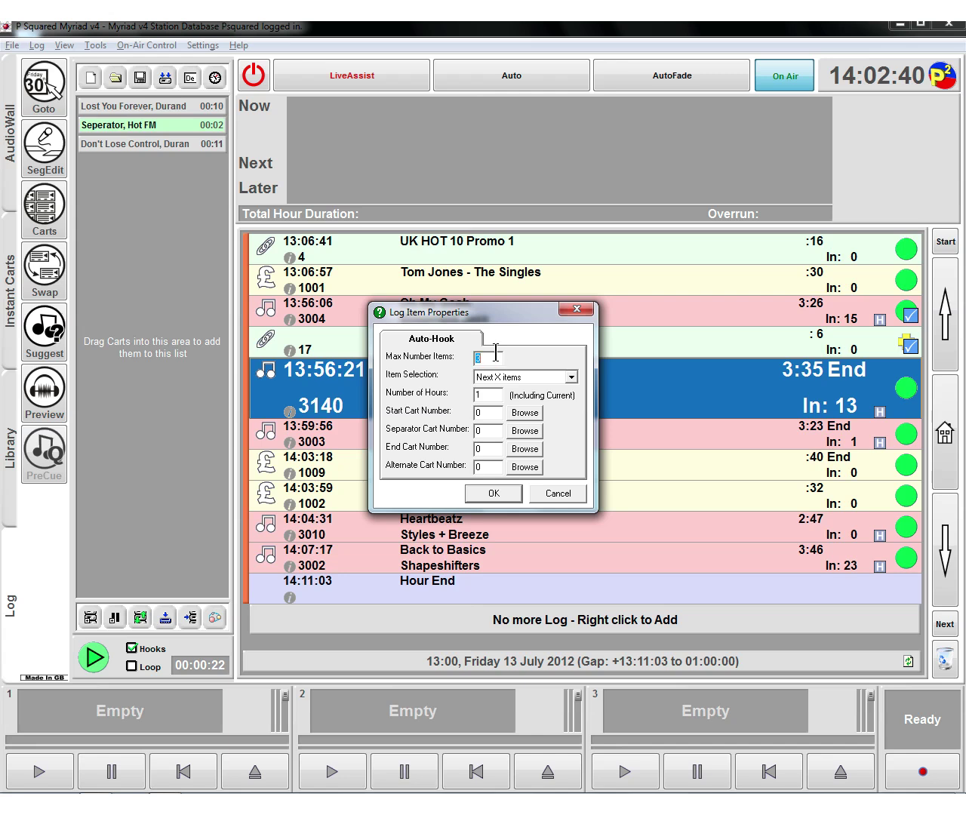
- Set the auto-hook Start, Separator and End carts to 1, 2 and 3, and confirm
click(487, 413)
text(1)
key(Tab)
text(2)
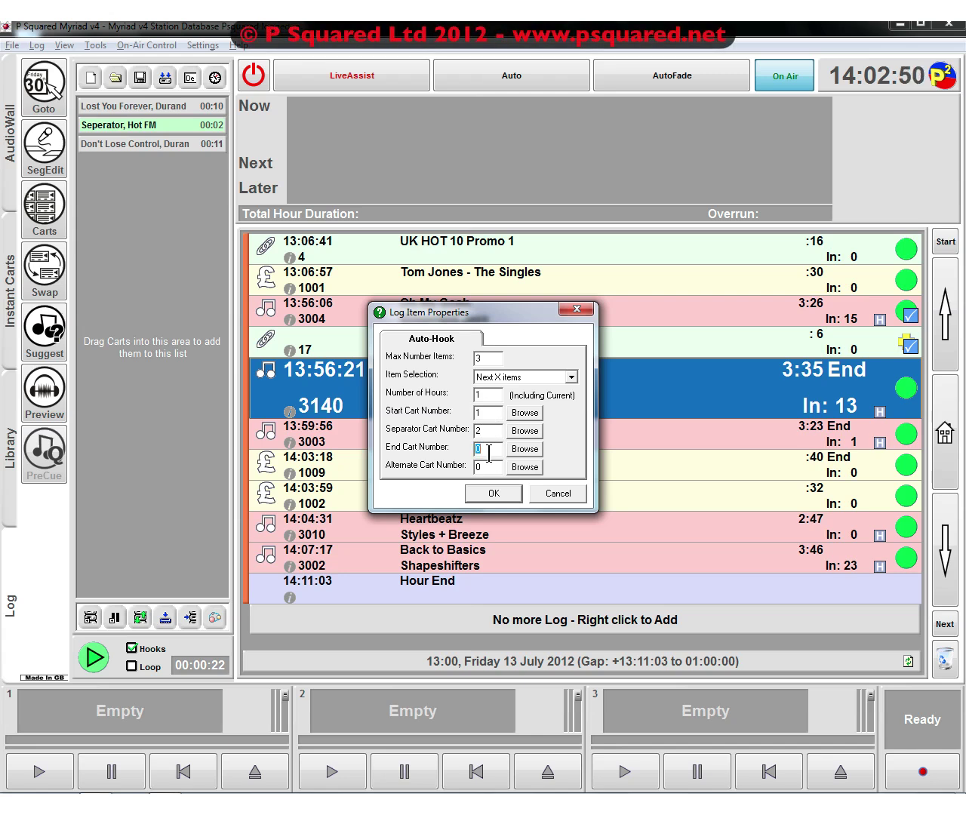
text(3)
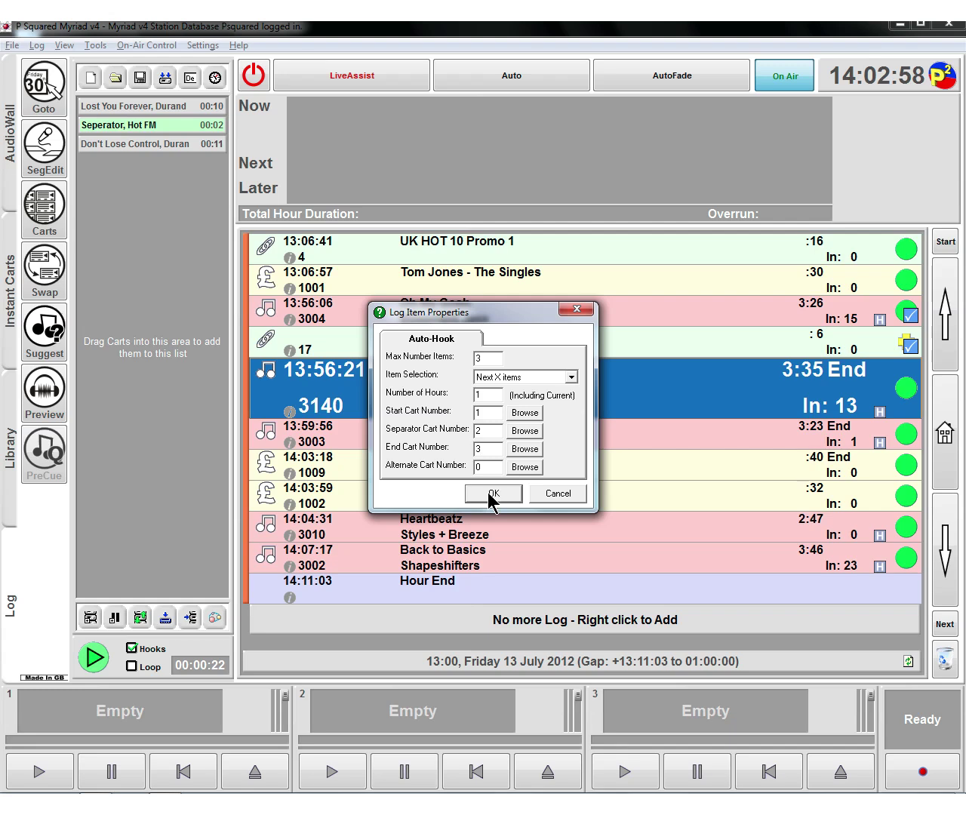
click(526, 414)
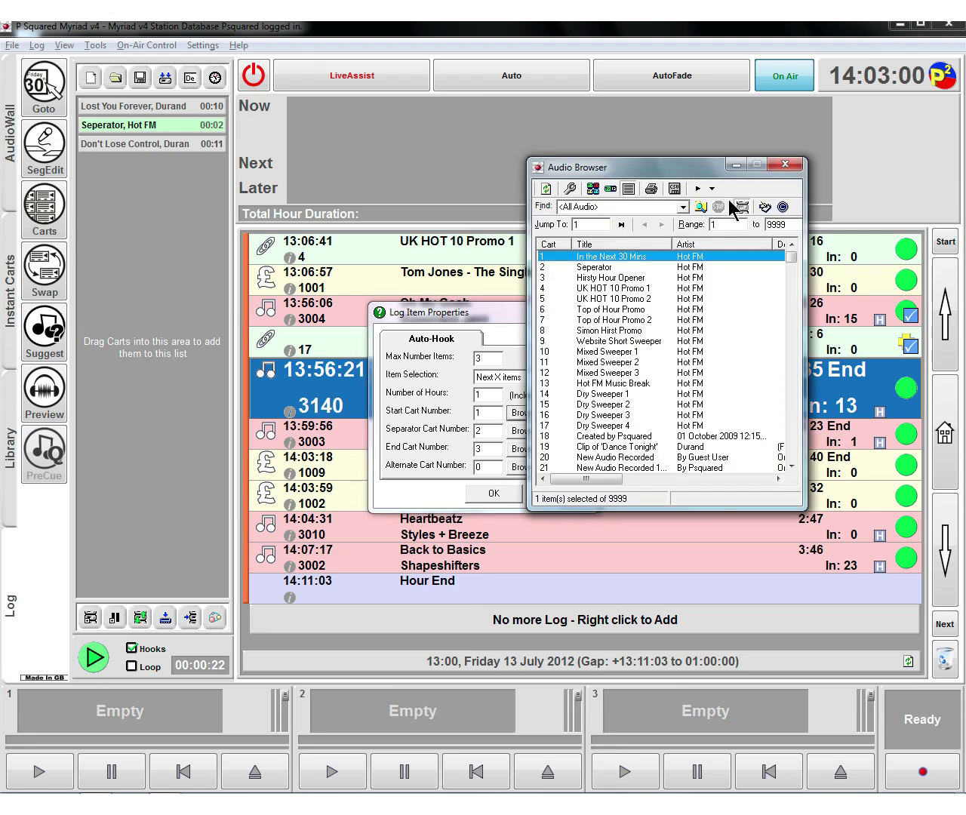
click(784, 163)
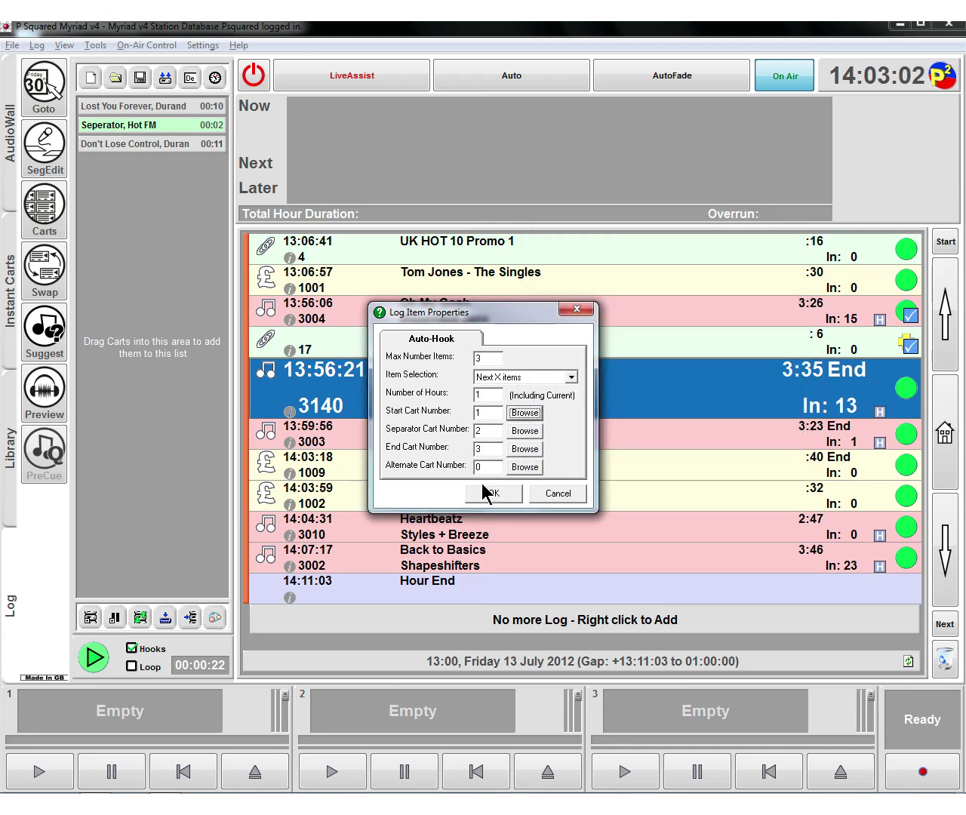
click(486, 491)
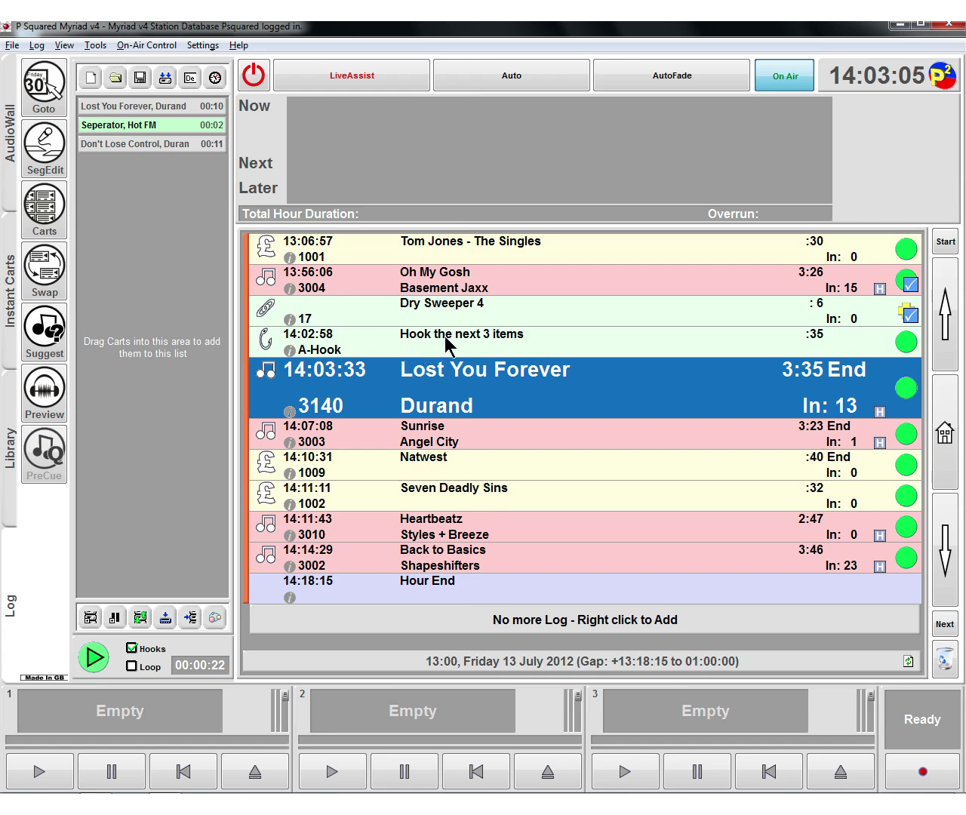
- Select the 'Hook the next 3 items' log row and switch the log to LiveAssist
click(445, 344)
drag(437, 359, 161, 701)
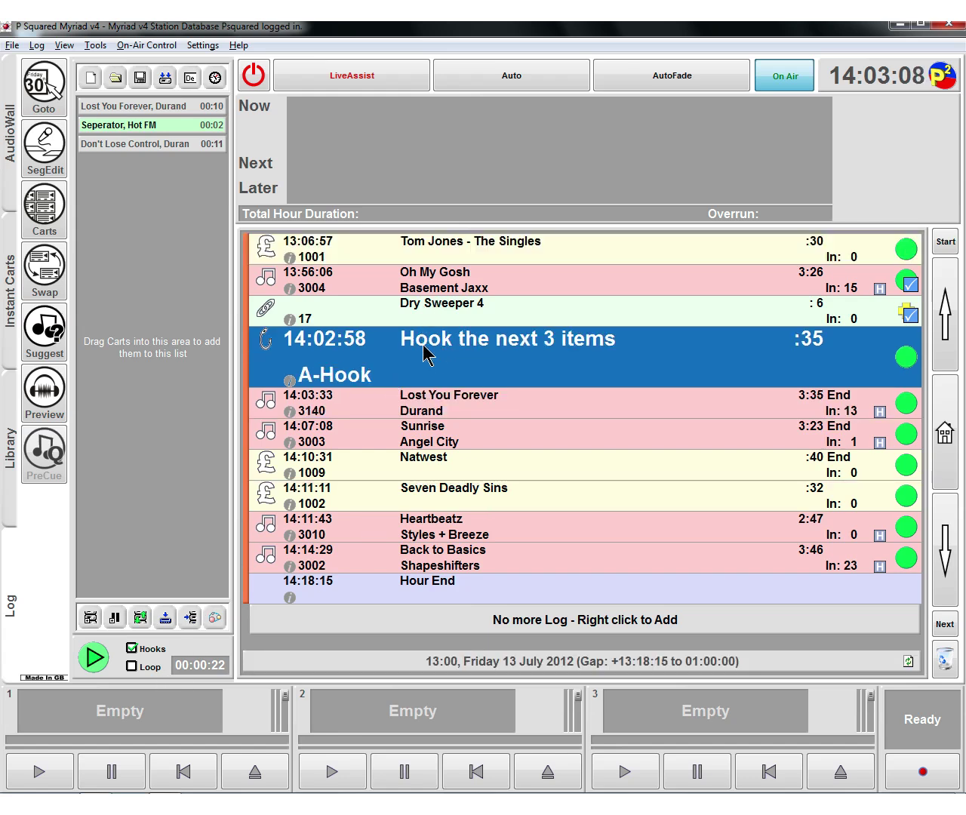
drag(427, 355, 181, 733)
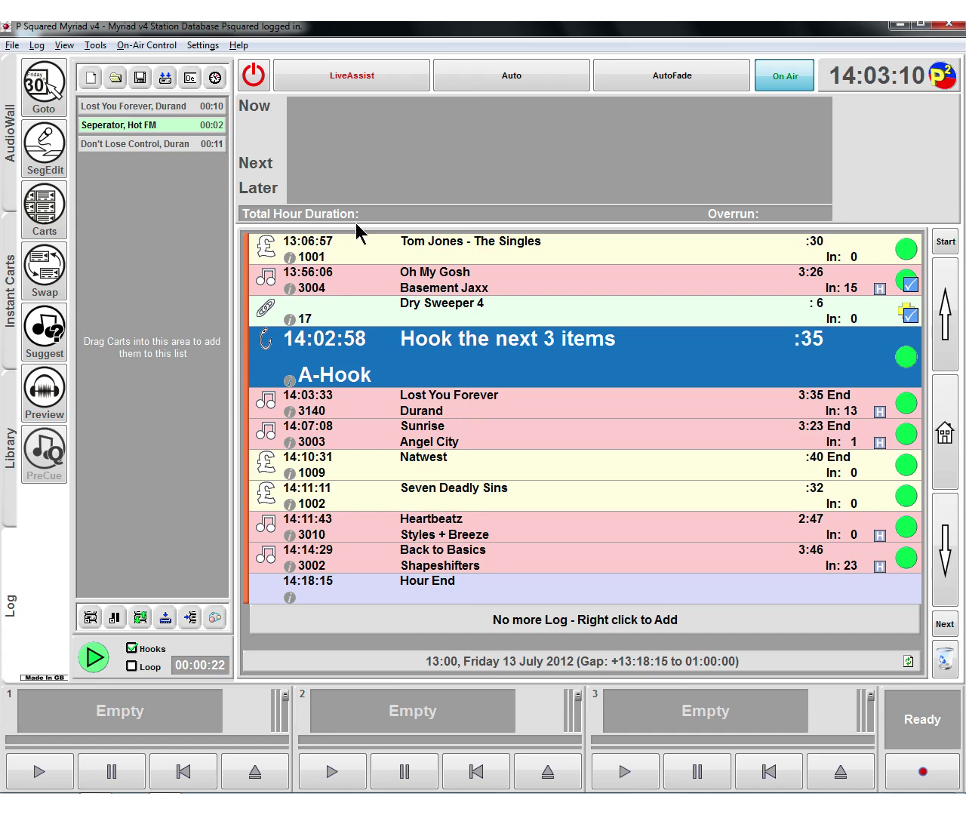
click(253, 76)
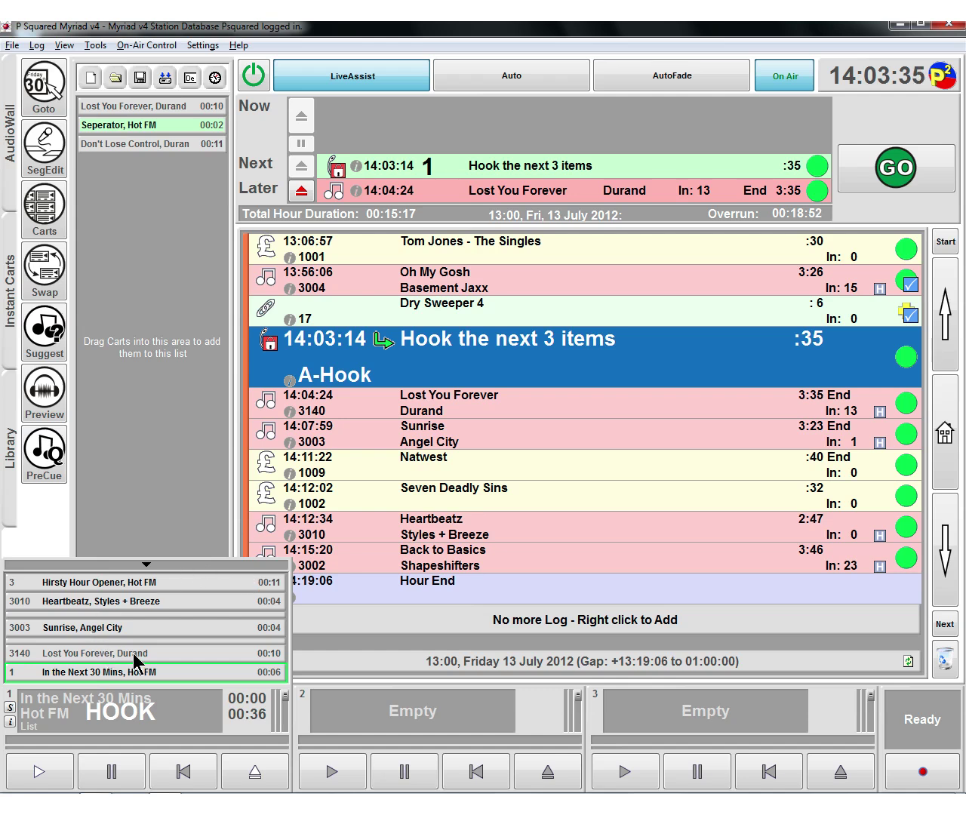
- Collapse player 1's hook list and play the auto-hook on into Lost You Forever
click(146, 564)
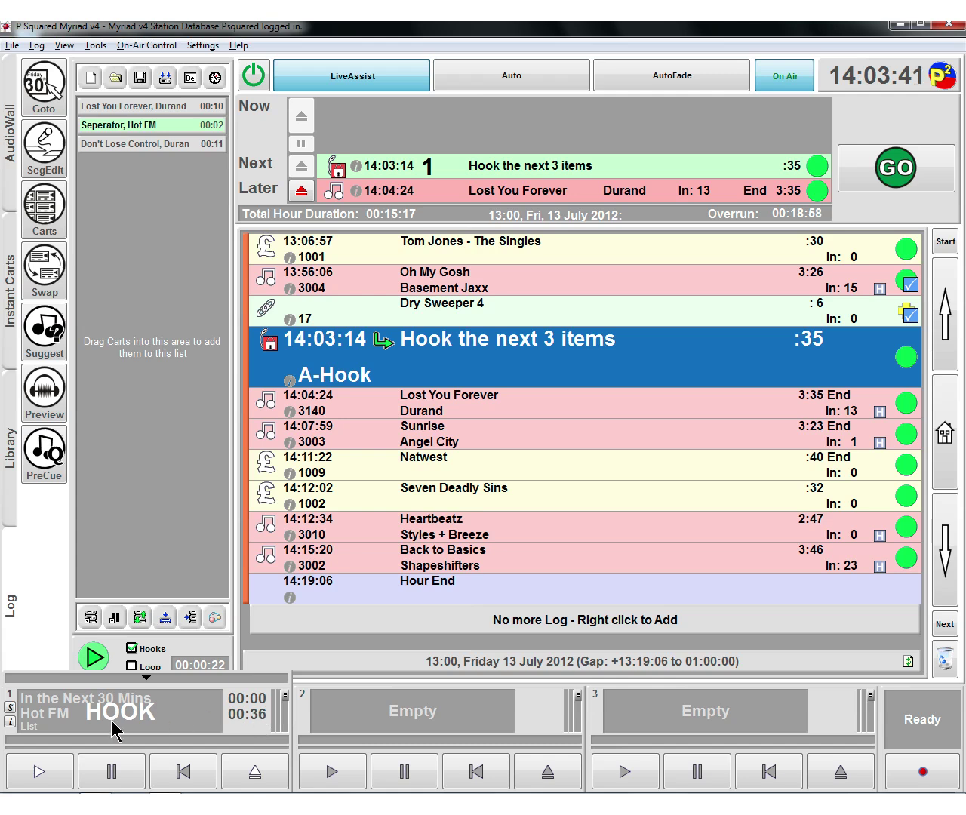
click(64, 763)
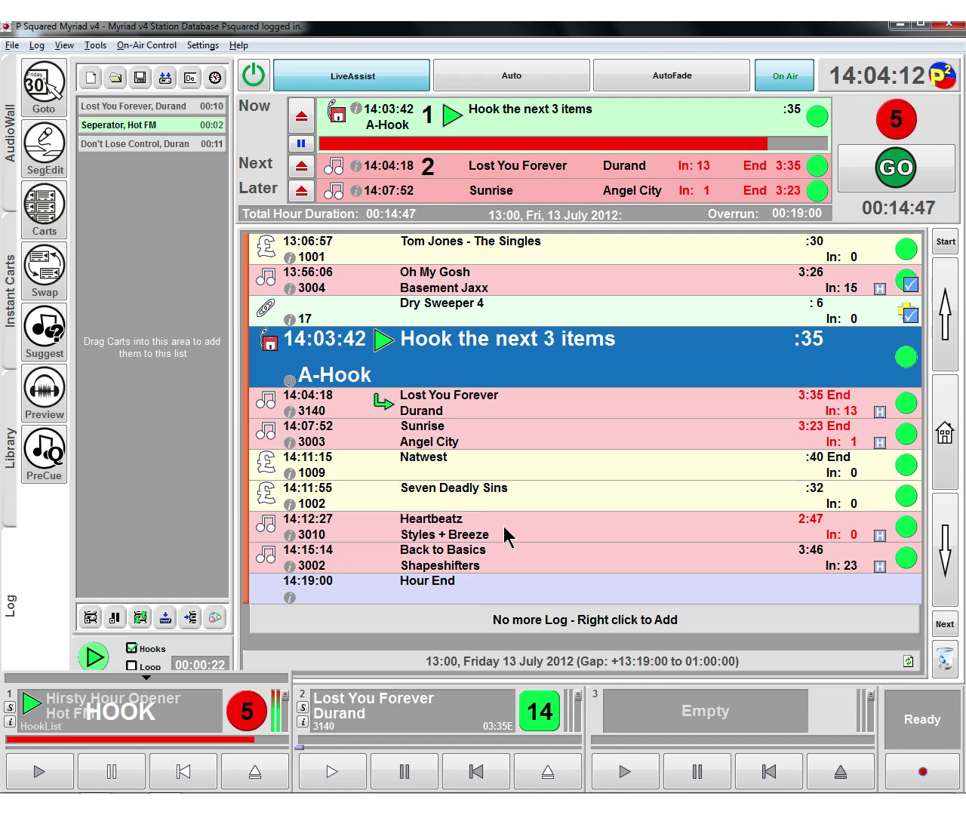
scroll(504, 535, down, 2)
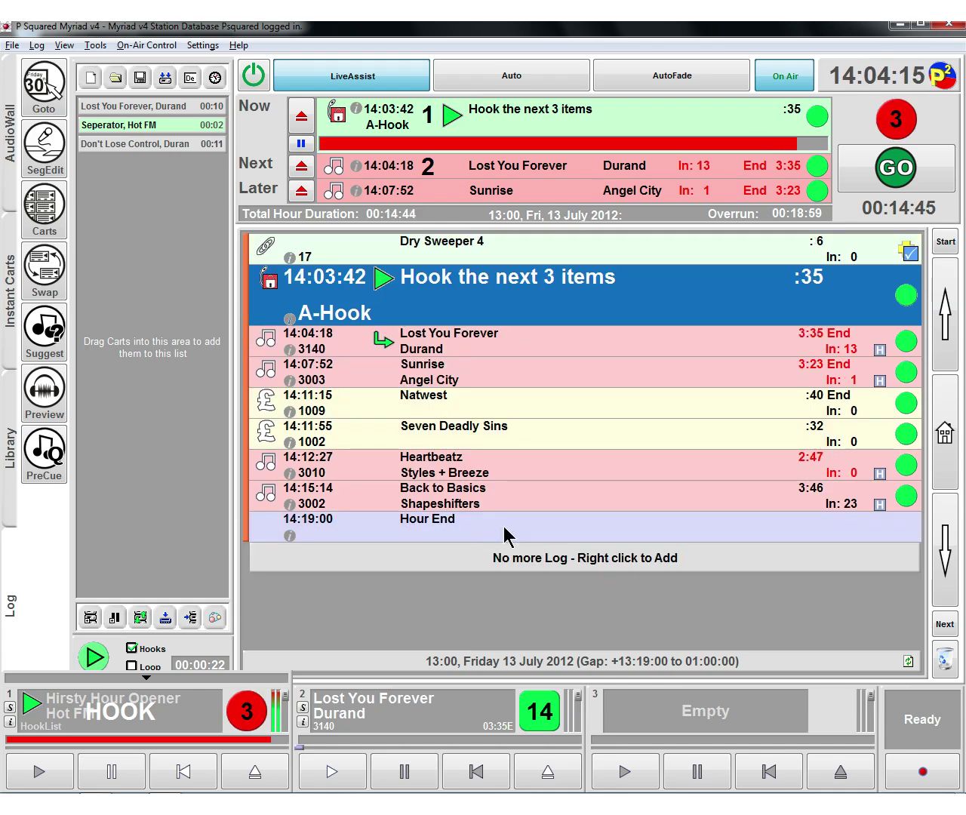